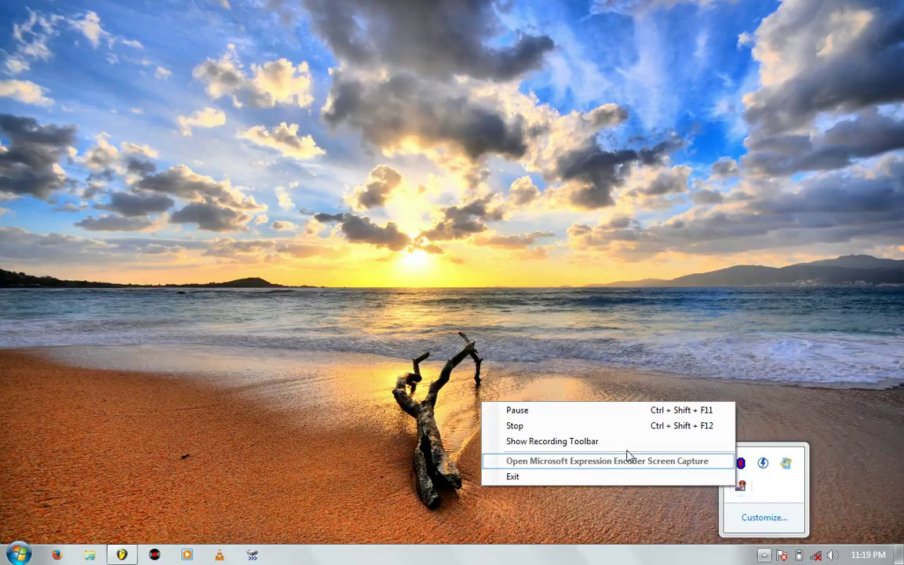
# Step: Dismiss the Windows update notice and restore the FL Studio song window from the taskbar
pyautogui.click(613, 442)
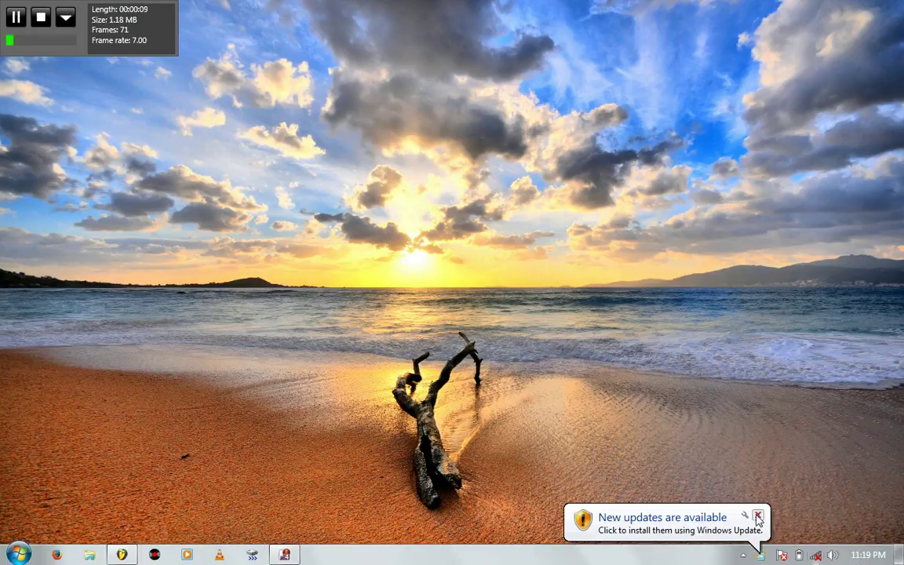
pyautogui.click(758, 518)
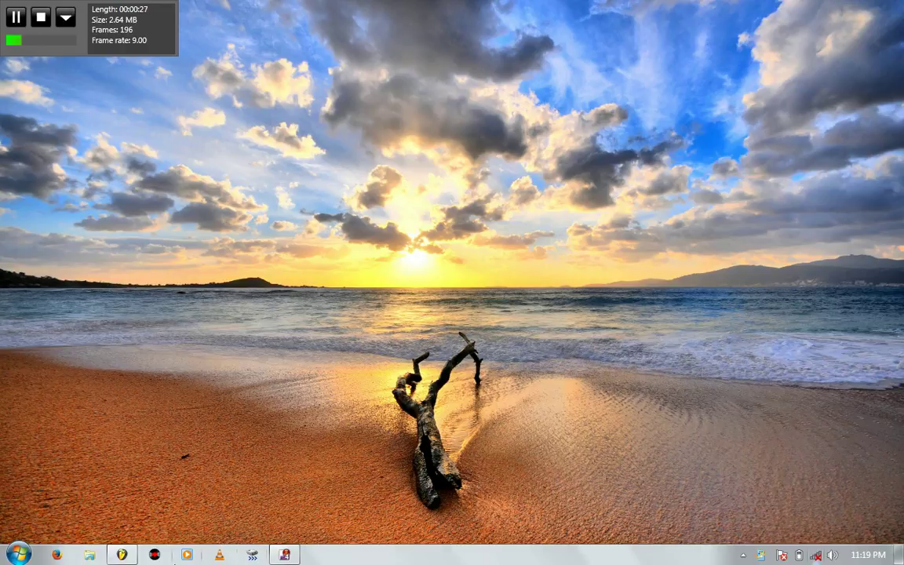
pyautogui.click(122, 555)
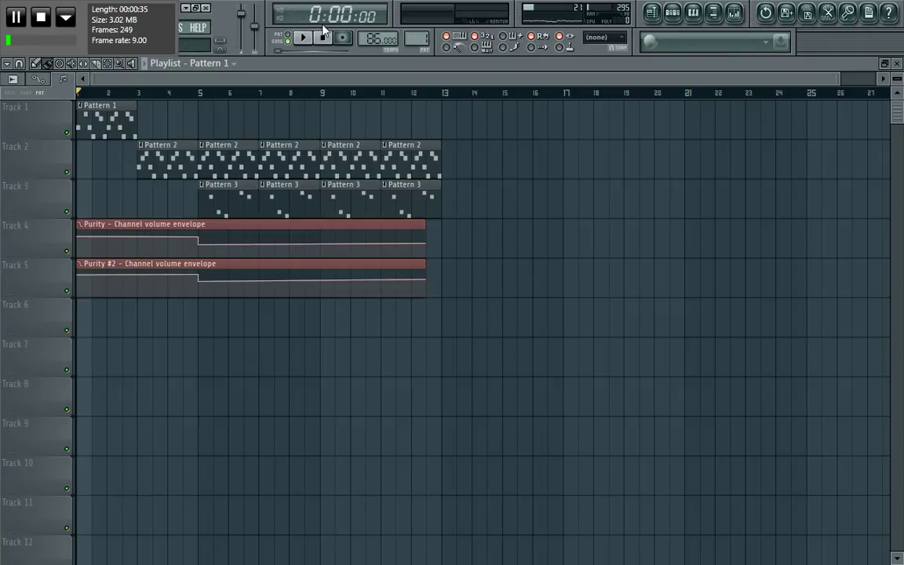
pyautogui.click(307, 45)
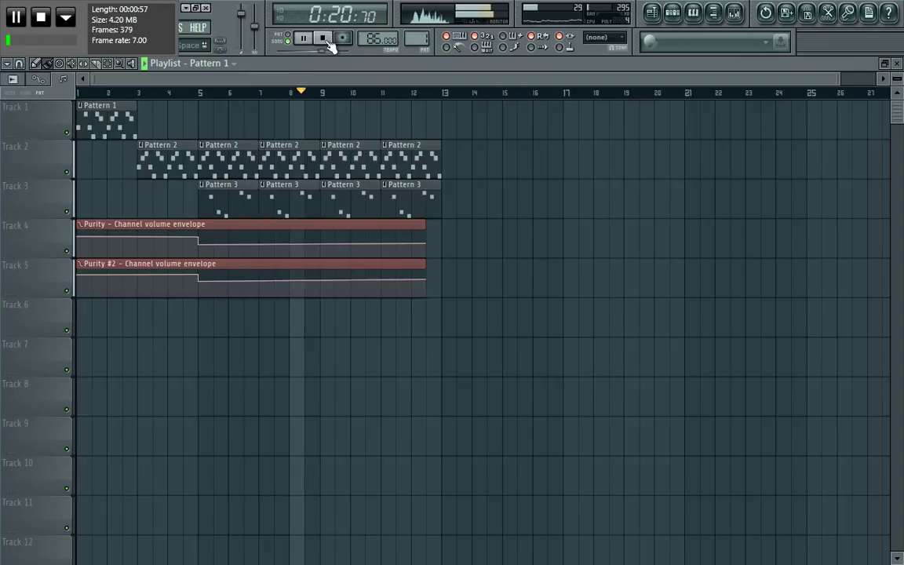
pyautogui.click(329, 44)
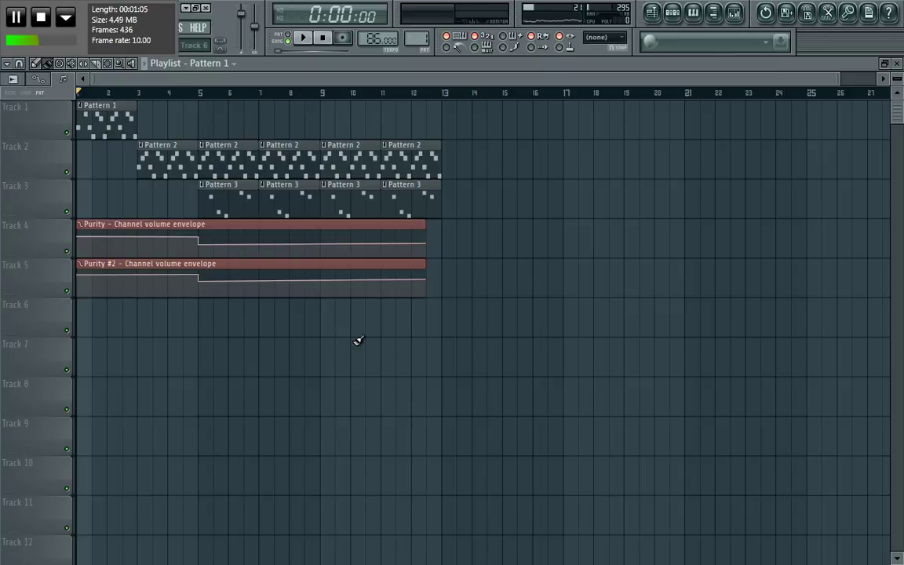
pyautogui.moveTo(166, 161)
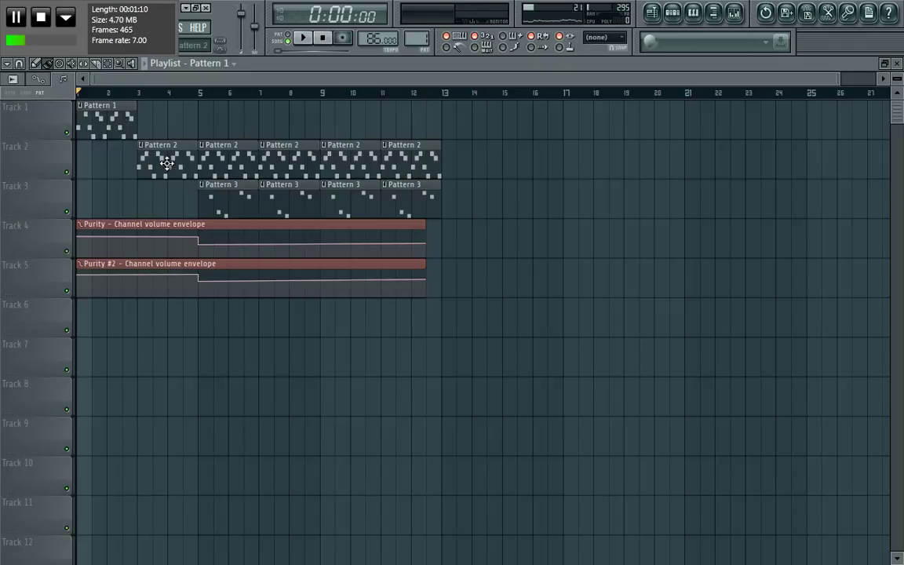
# Step: Zoom the playlist to the first bars and select a Pattern 2 clip as current pattern
pyautogui.click(109, 107)
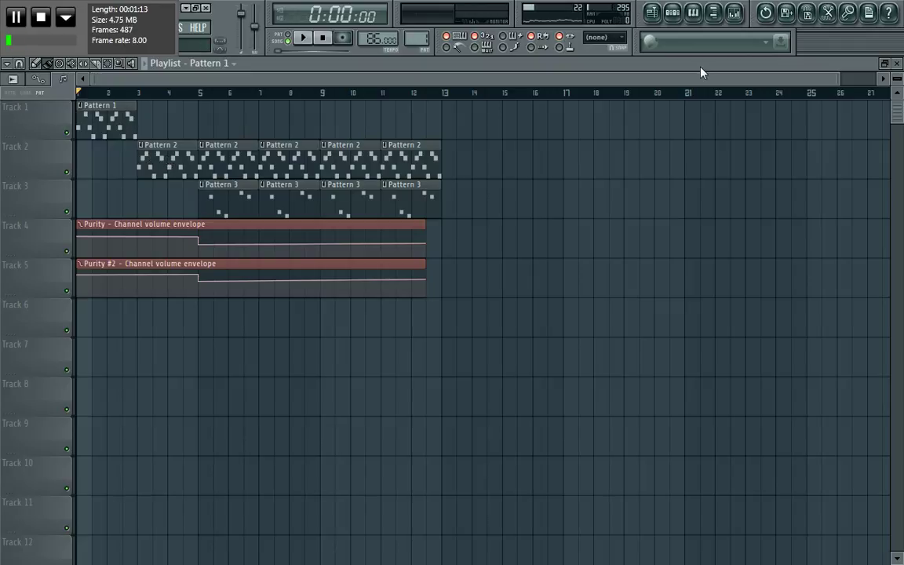
pyautogui.moveTo(839, 81); pyautogui.dragTo(232, 80)
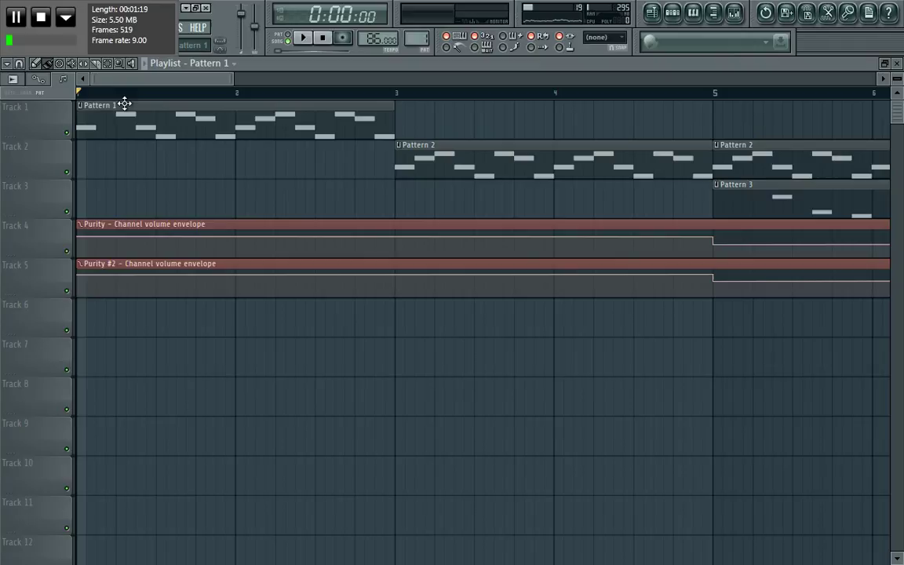
pyautogui.click(434, 144)
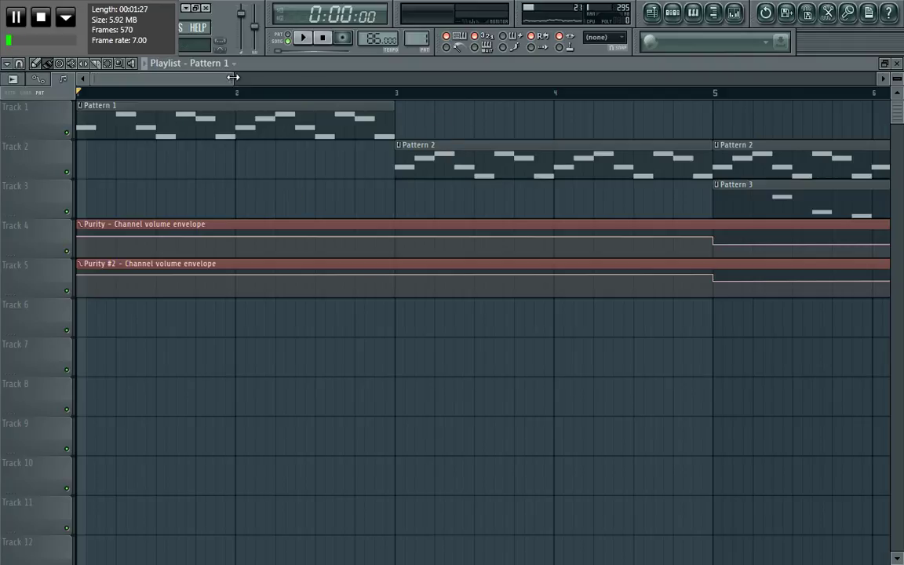
pyautogui.moveTo(233, 77); pyautogui.dragTo(578, 78)
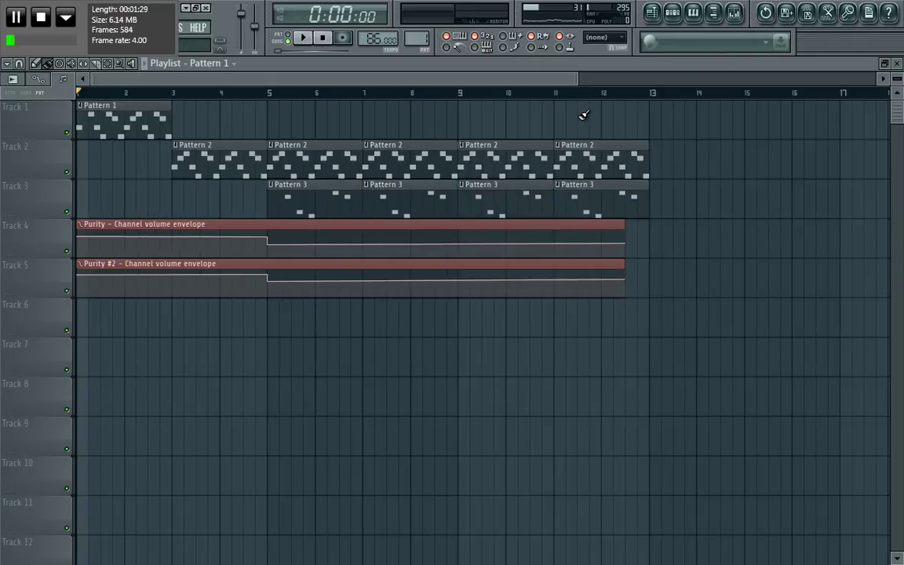
pyautogui.click(276, 151)
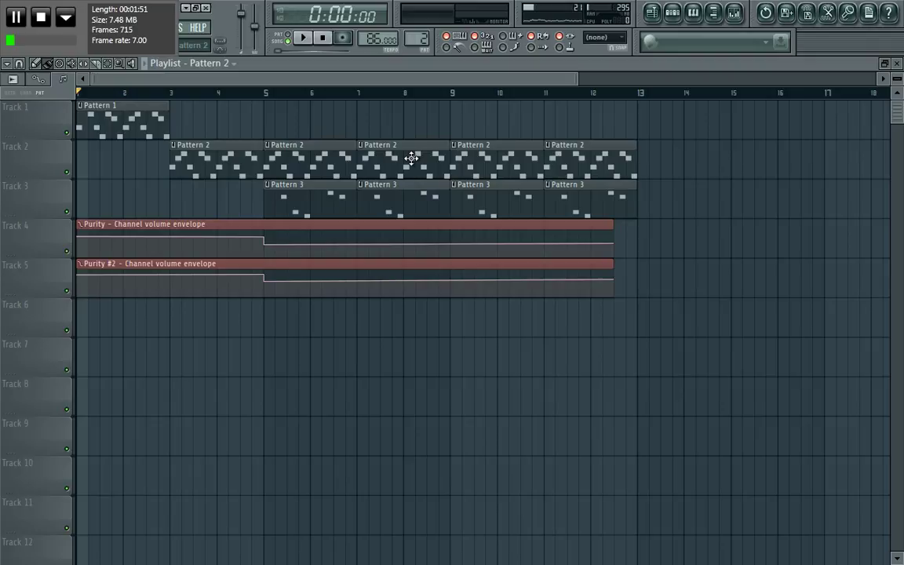
# Step: Bring up the Purity channel's notes in the piano roll from the Pattern 1 channel list
pyautogui.click(679, 13)
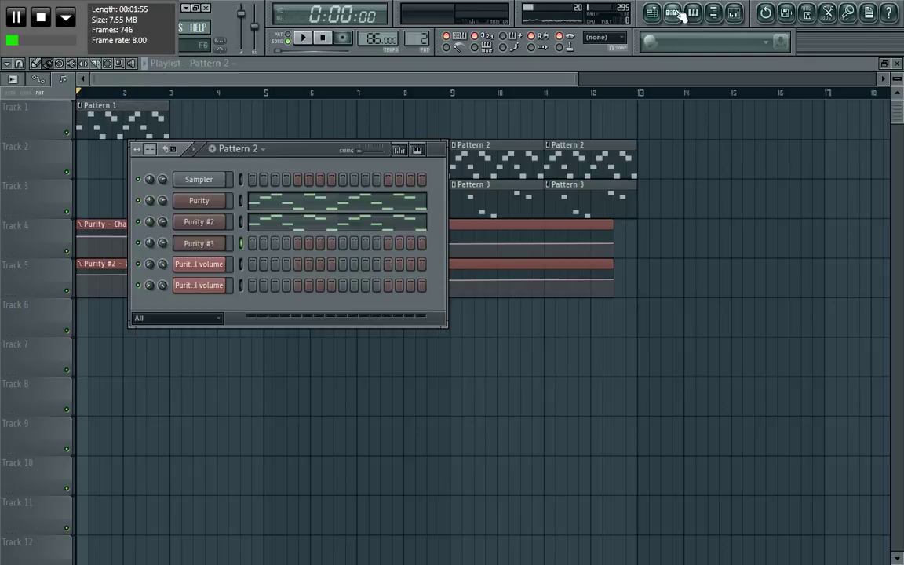
pyautogui.press('F6')
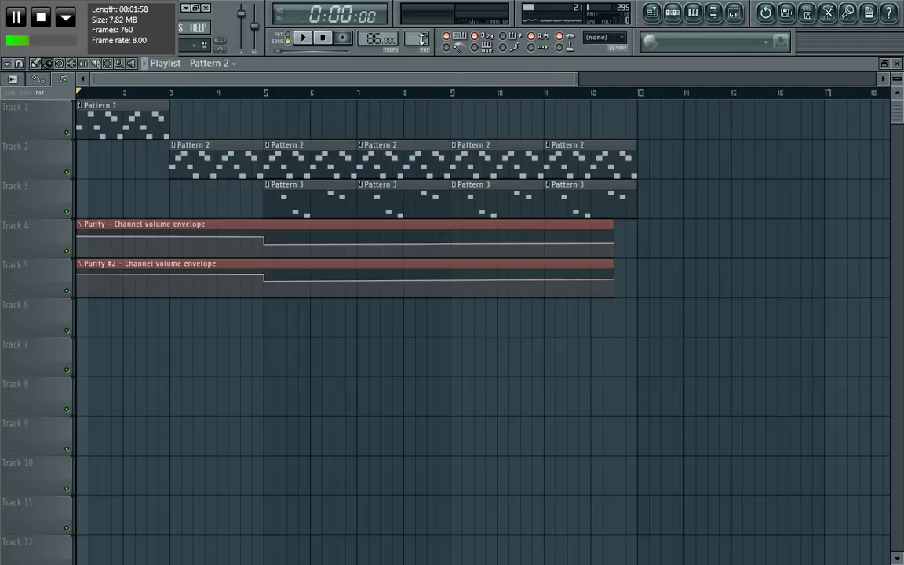
pyautogui.click(672, 13)
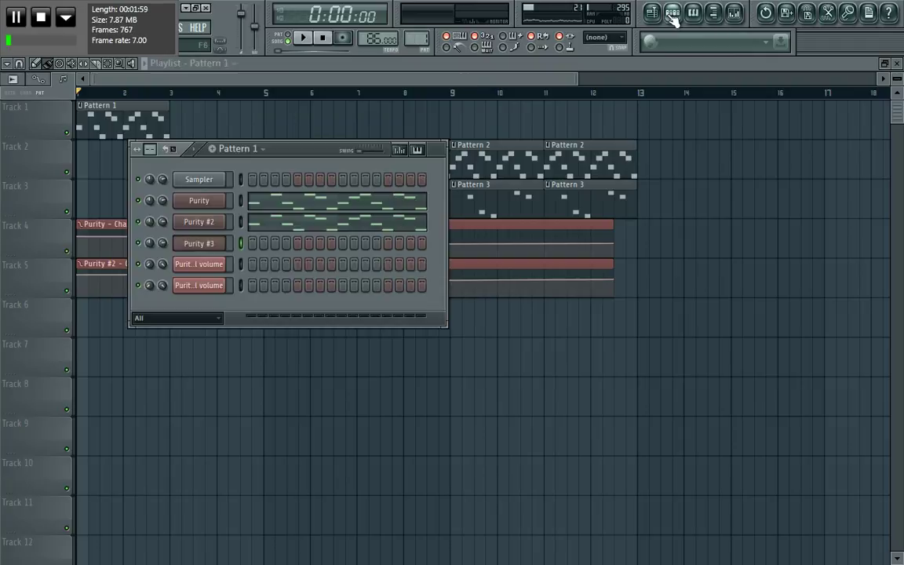
pyautogui.moveTo(306, 157); pyautogui.dragTo(406, 144)
pyautogui.click(441, 190)
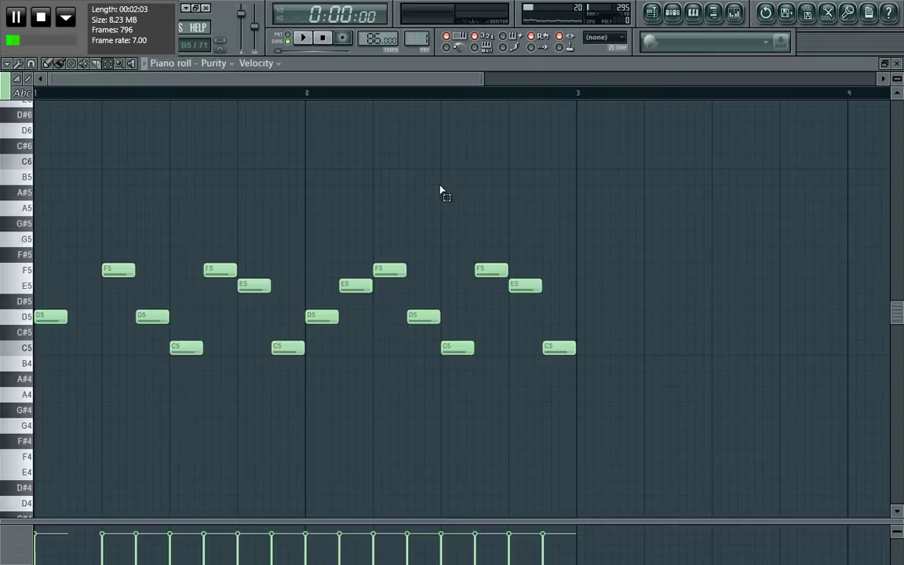
pyautogui.moveTo(483, 75)
pyautogui.mouseDown()
pyautogui.moveTo(752, 105)
pyautogui.moveTo(678, 92)
pyautogui.moveTo(404, 96)
pyautogui.moveTo(338, 121)
pyautogui.mouseUp()
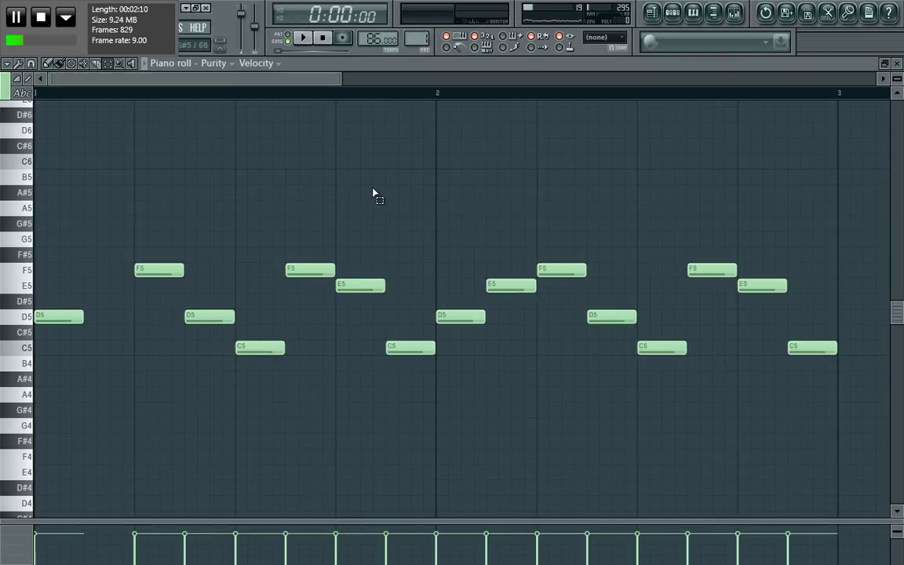
# Step: Place an E5 note right after the first D5 in the Purity piano roll
pyautogui.click(102, 286)
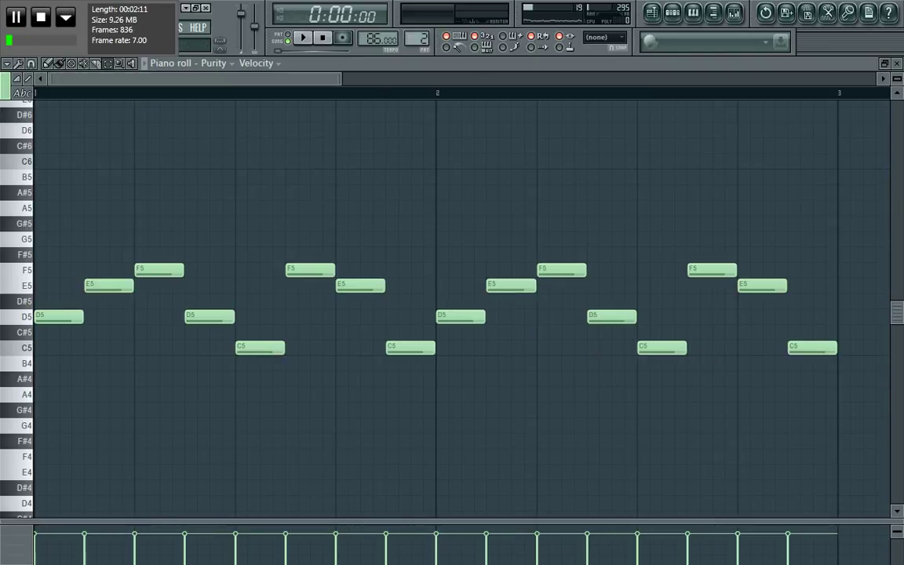
pyautogui.rightClick(102, 285)
pyautogui.click(102, 285)
pyautogui.rightClick(102, 286)
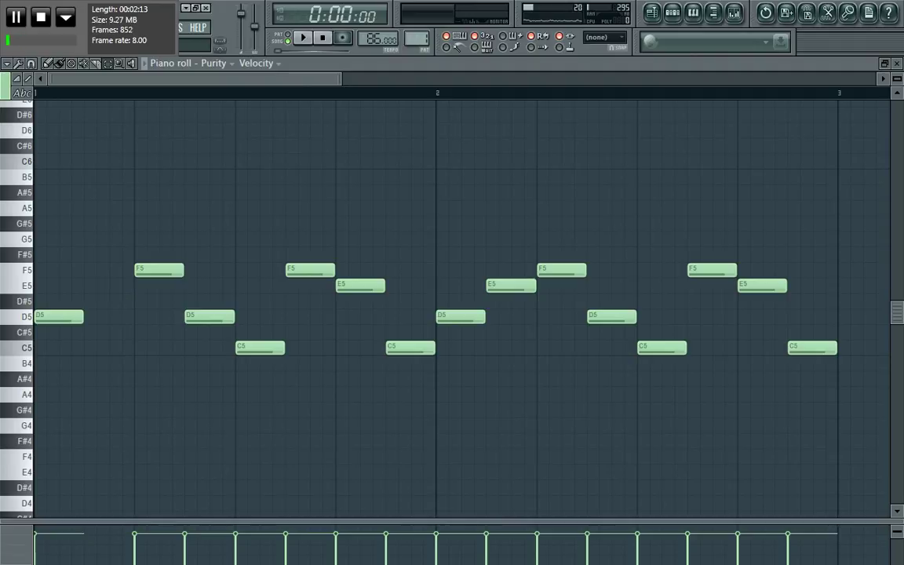
pyautogui.click(102, 286)
pyautogui.rightClick(102, 286)
pyautogui.click(102, 286)
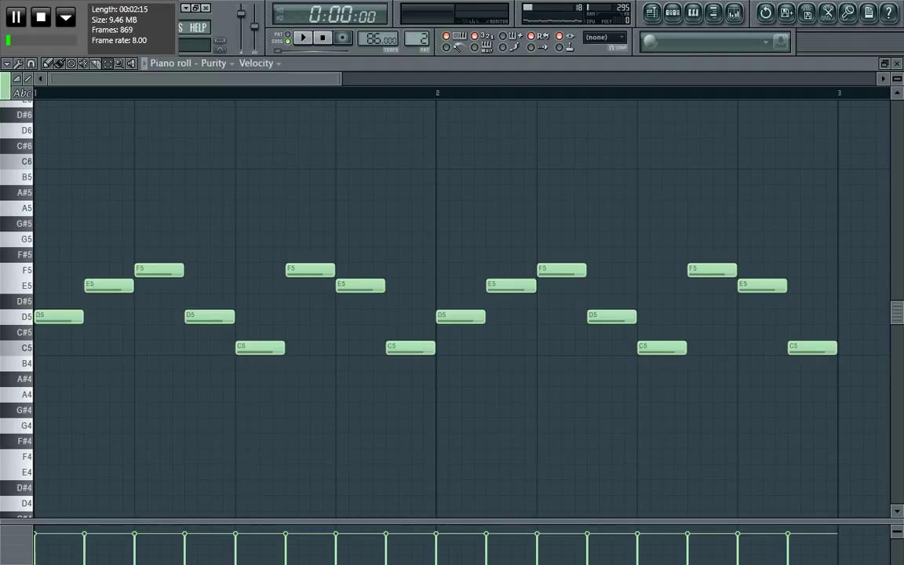
pyautogui.rightClick(102, 286)
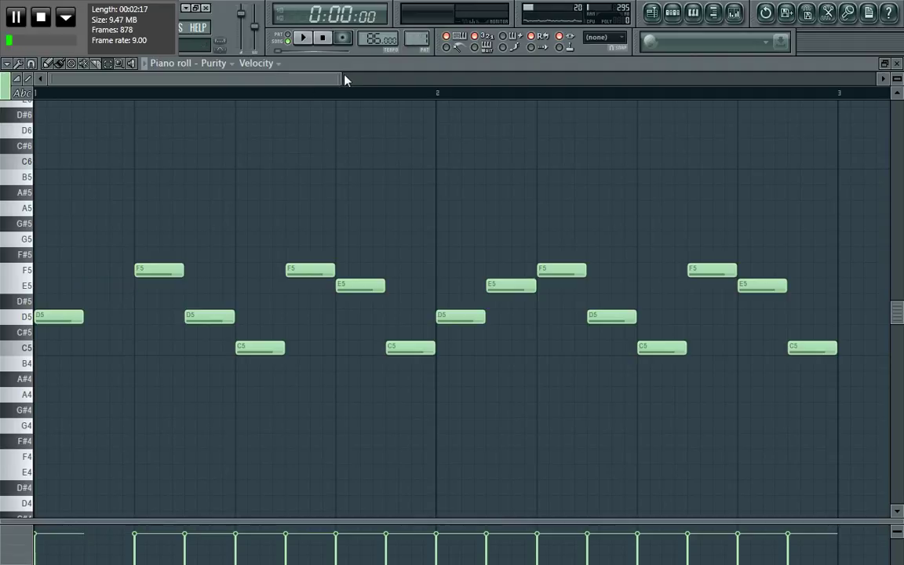
pyautogui.moveTo(345, 79); pyautogui.dragTo(410, 79)
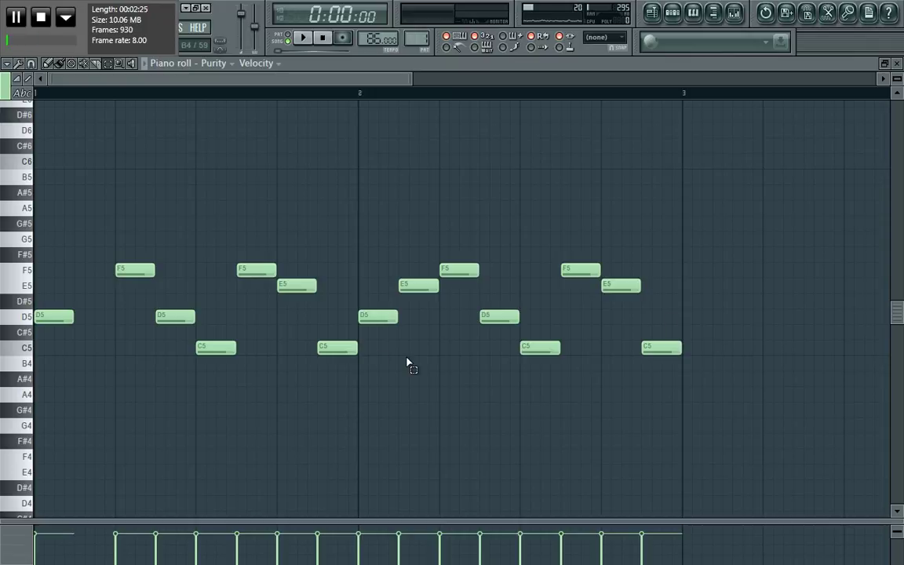
pyautogui.click(86, 285)
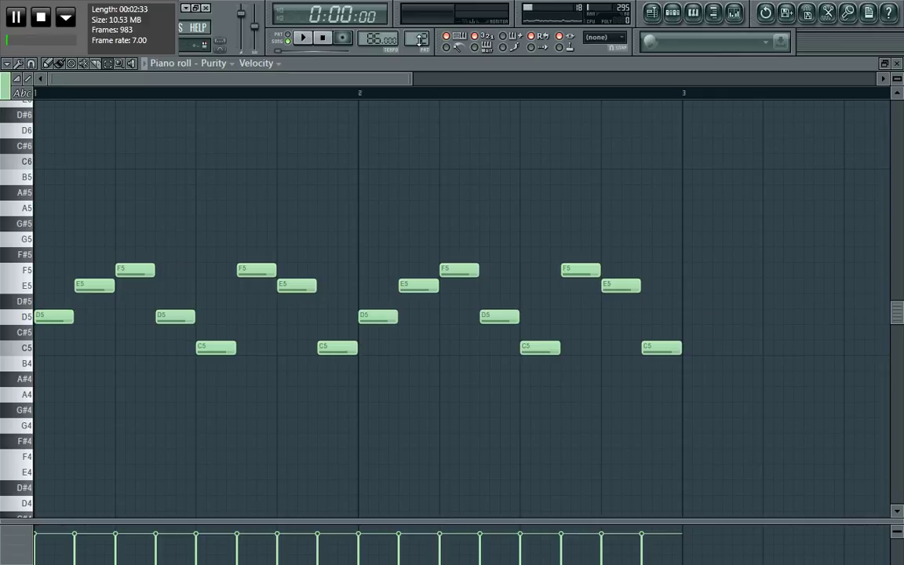
# Step: Switch to Pattern 3, show the Purity #3 E6–C6–B5–F6–E6 phrase, and audition it once
pyautogui.click(672, 17)
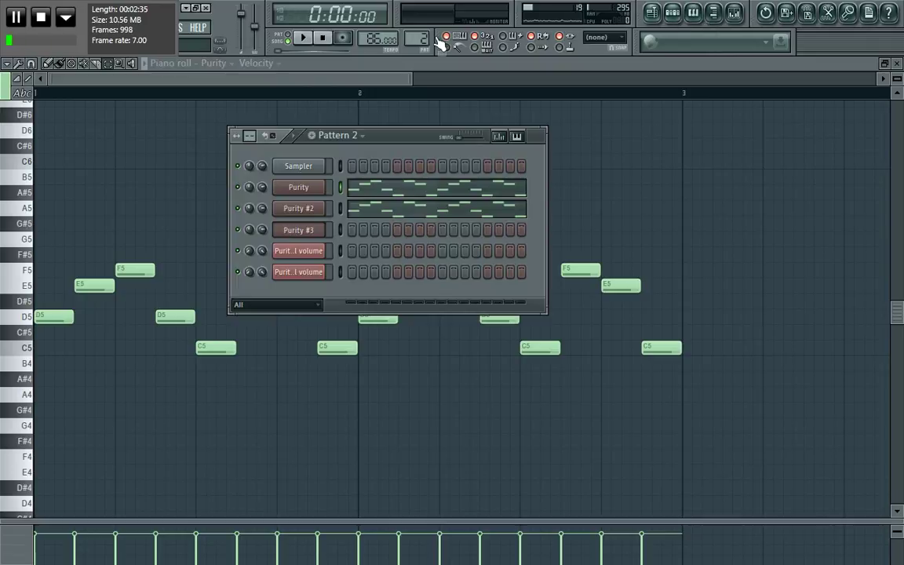
pyautogui.scroll(1, 417, 39)
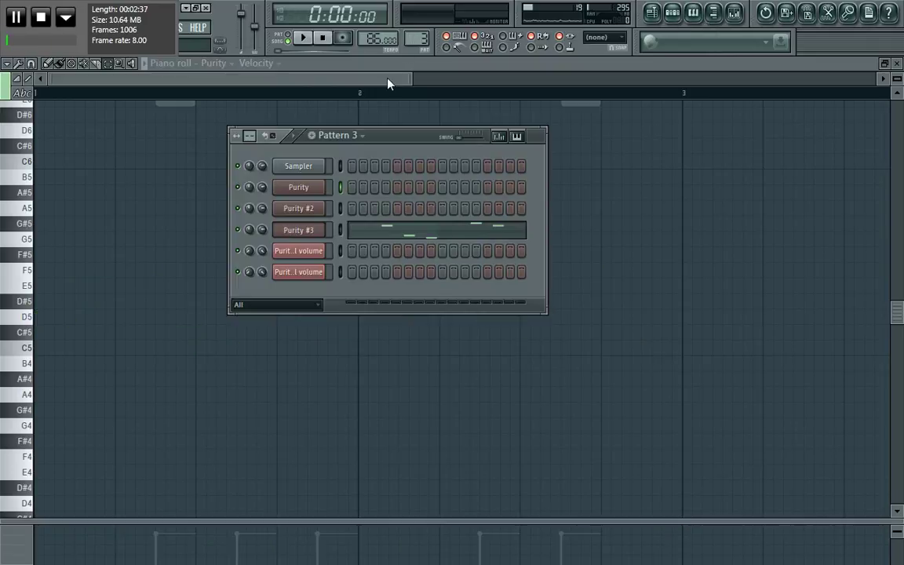
pyautogui.click(216, 63)
pyautogui.click(228, 116)
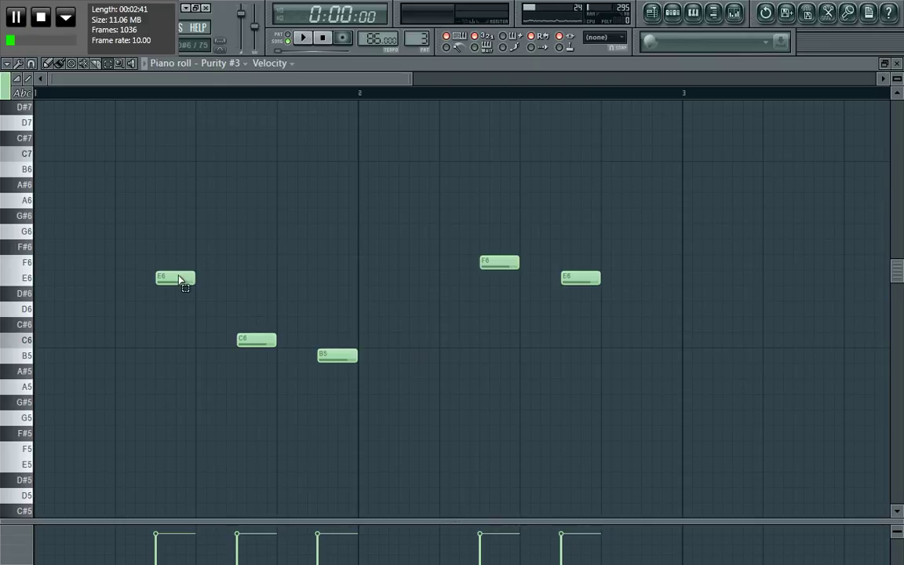
pyautogui.click(302, 38)
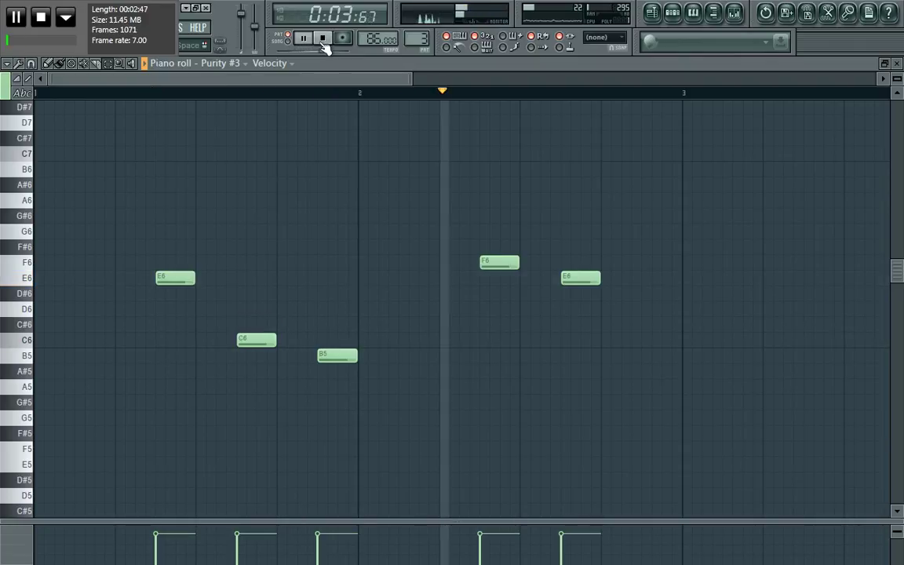
pyautogui.click(323, 41)
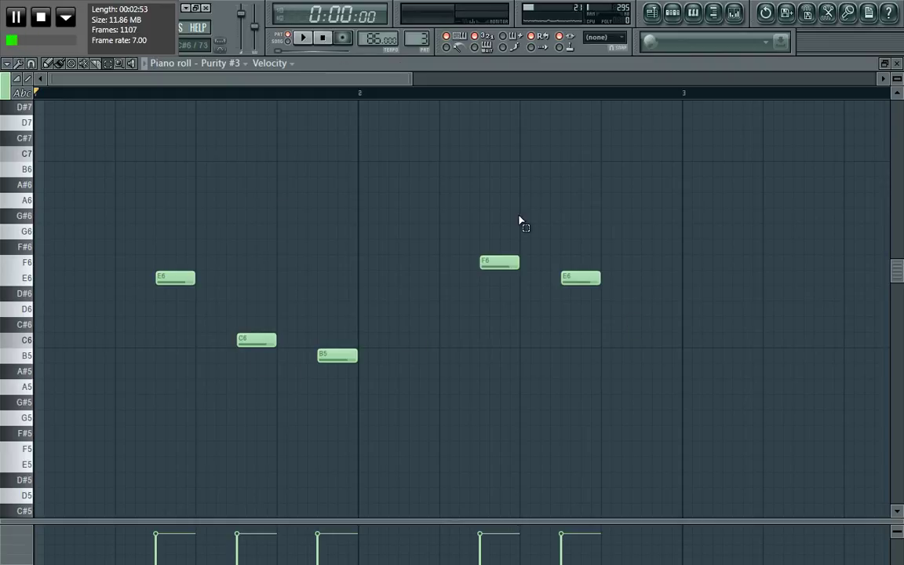
# Step: Show the Purity melody, add E5 between the first D5 and F5, and audition it
pyautogui.scroll(1, 417, 38)
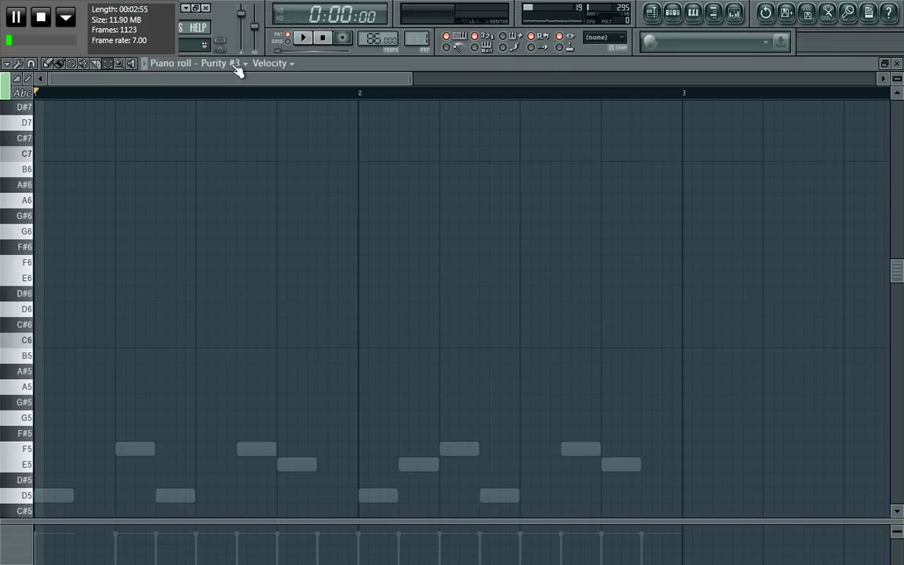
pyautogui.click(210, 65)
pyautogui.click(231, 92)
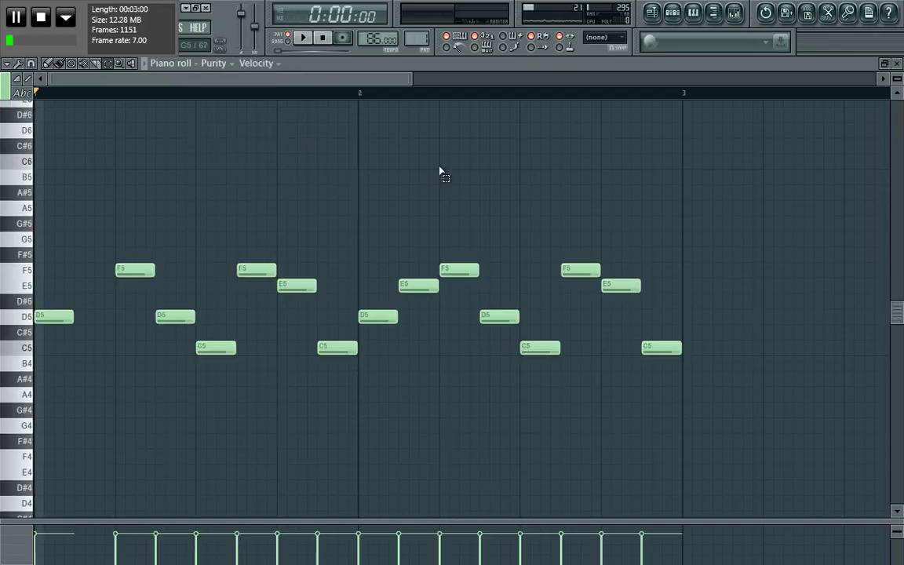
pyautogui.click(304, 39)
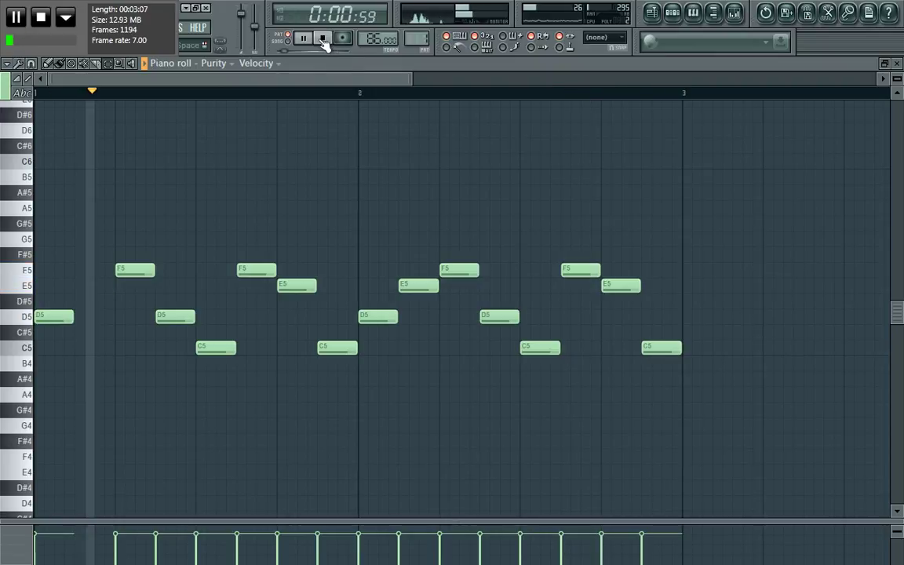
pyautogui.click(322, 39)
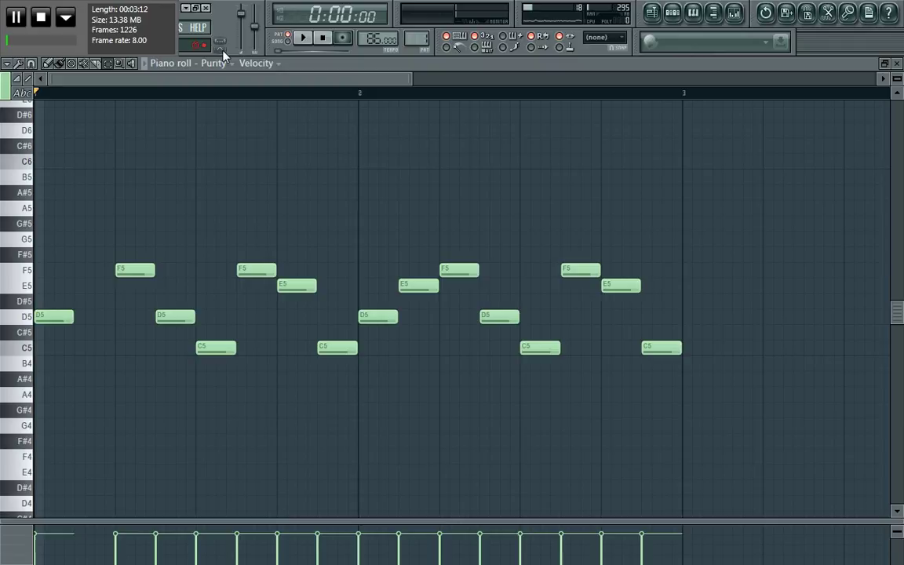
pyautogui.click(86, 286)
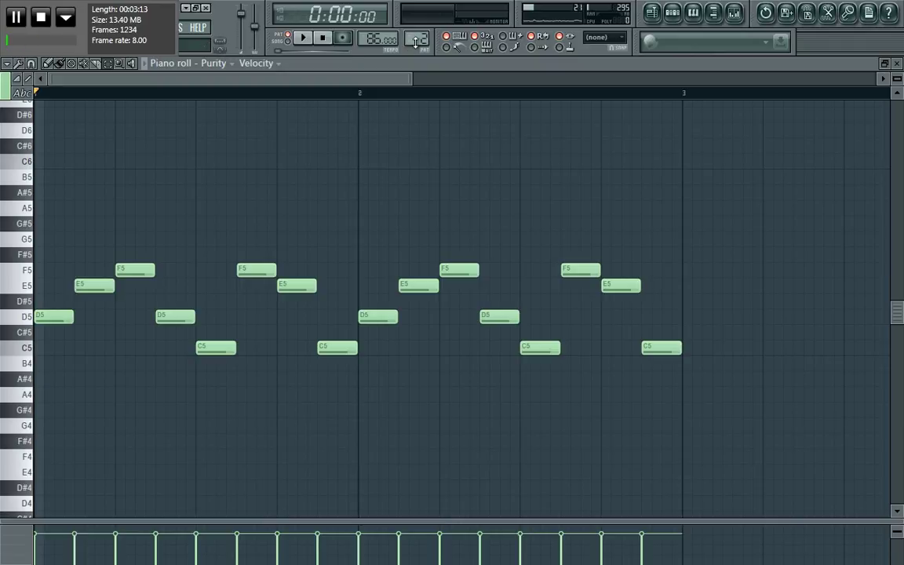
pyautogui.click(310, 41)
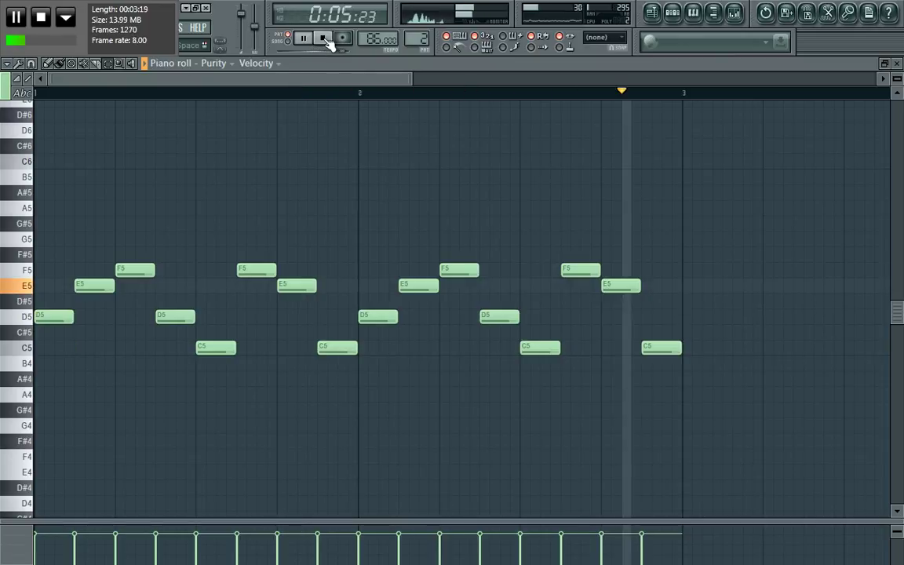
pyautogui.click(328, 40)
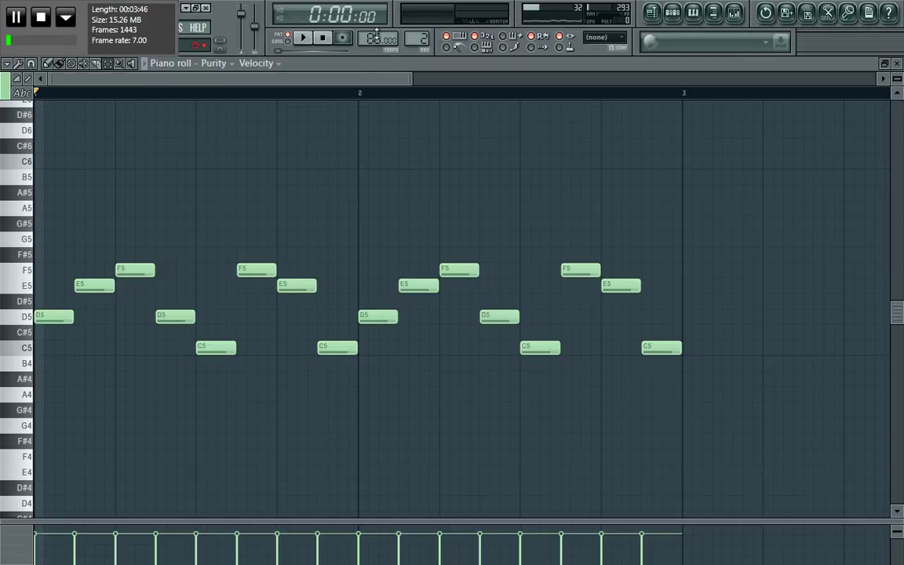
# Step: Open the Purity instrument window from the Pattern 2 channels, move it aside, and return to the notes
pyautogui.click(674, 14)
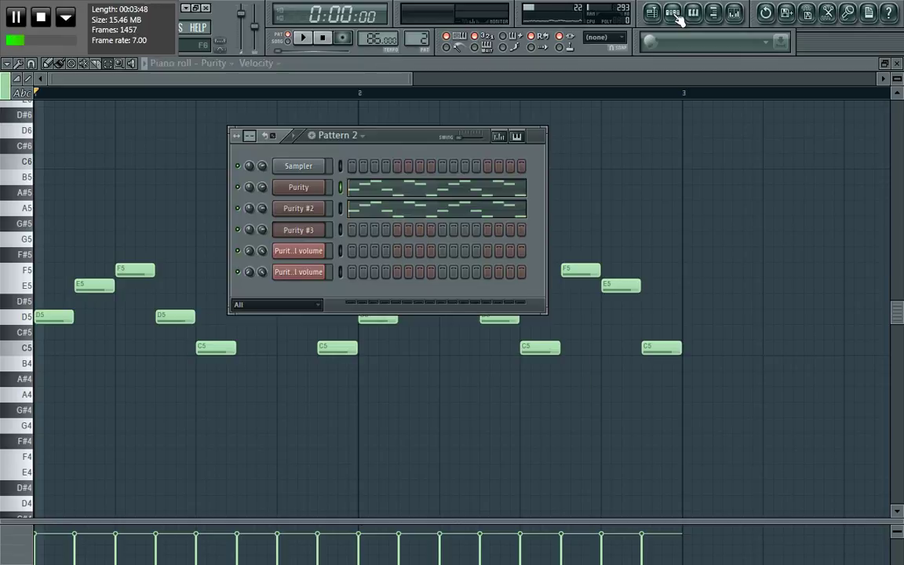
pyautogui.click(279, 189)
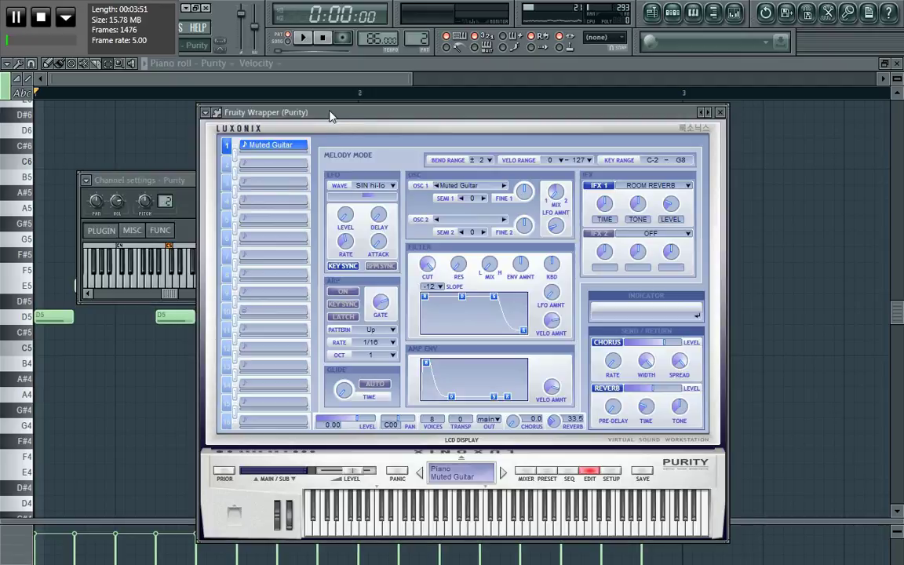
pyautogui.moveTo(310, 112); pyautogui.dragTo(551, 336)
pyautogui.click(396, 153)
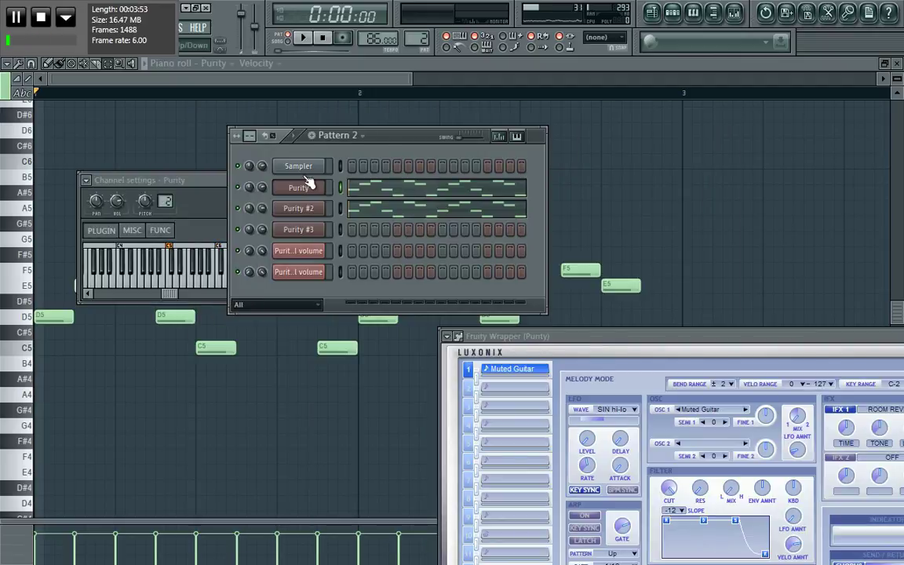
pyautogui.click(286, 85)
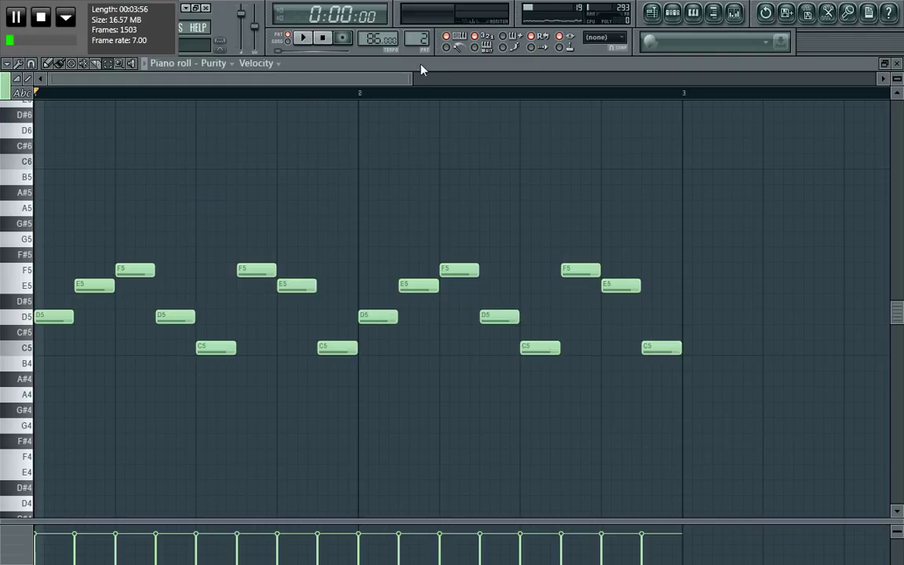
pyautogui.click(672, 13)
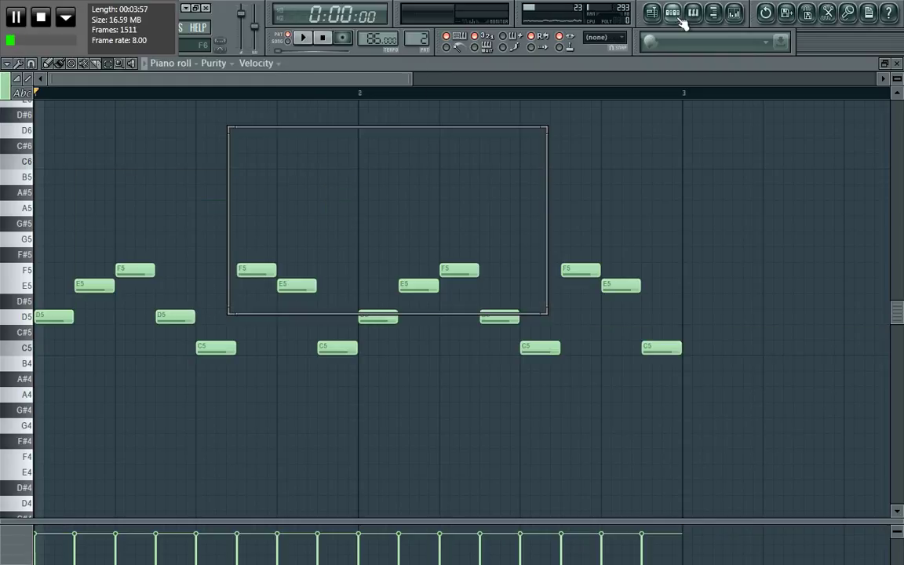
# Step: Switch to Pattern 3 and show the Purity #3 melody notes alongside its channels
pyautogui.press('KP_Add')
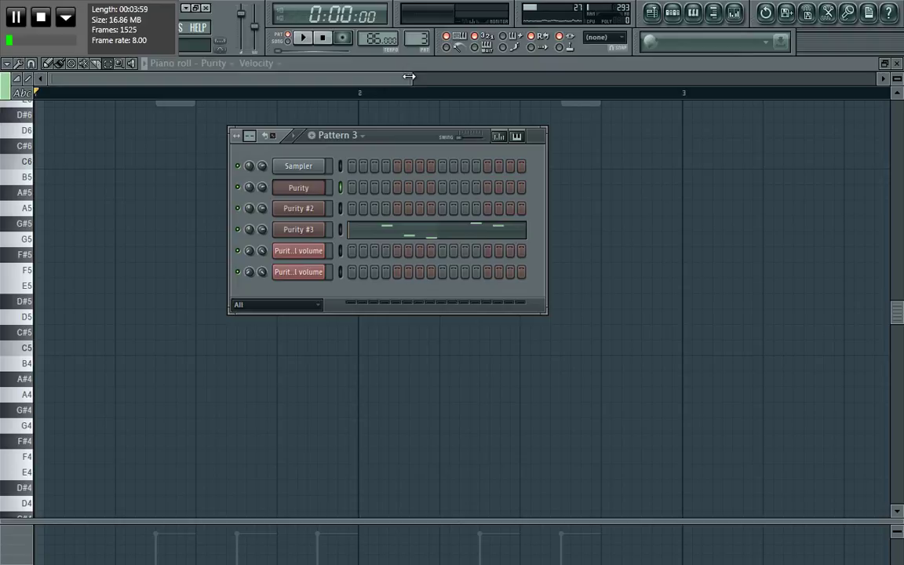
pyautogui.click(196, 61)
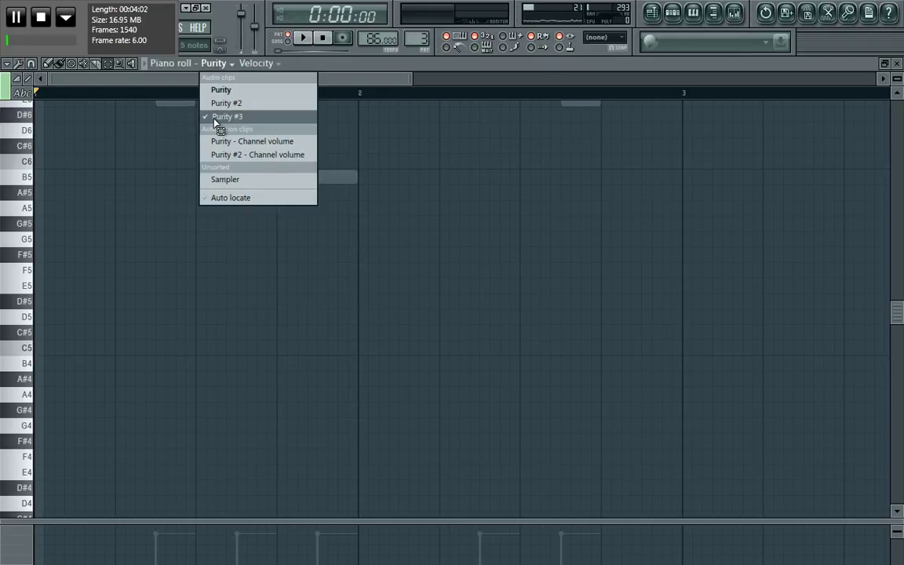
pyautogui.click(216, 118)
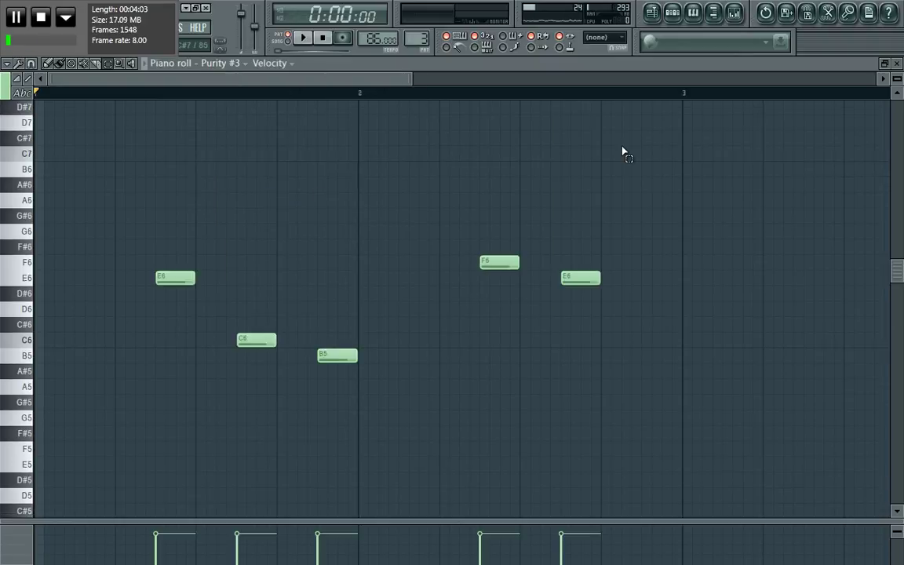
pyautogui.click(677, 11)
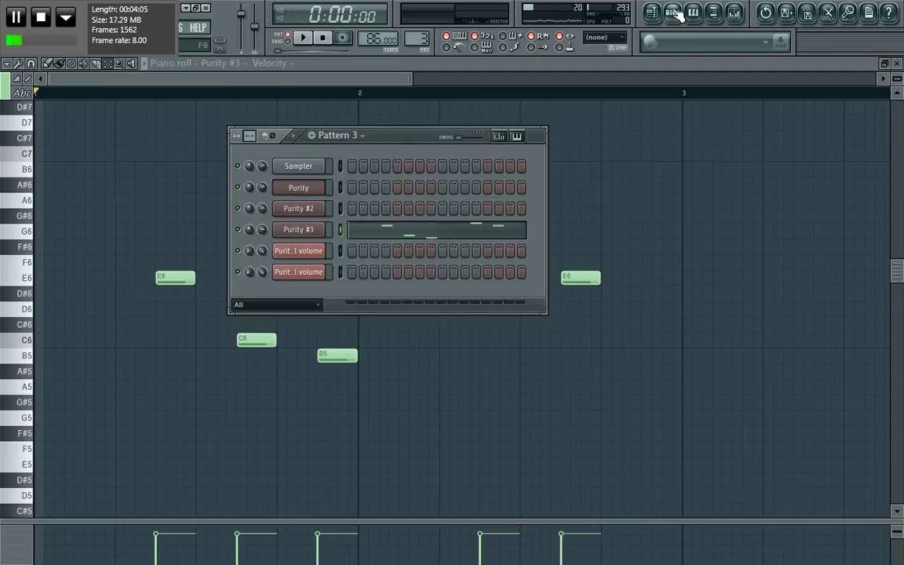
# Step: Open the Purity instrument's Muted Guitar patch and play Pattern 1 once
pyautogui.click(299, 189)
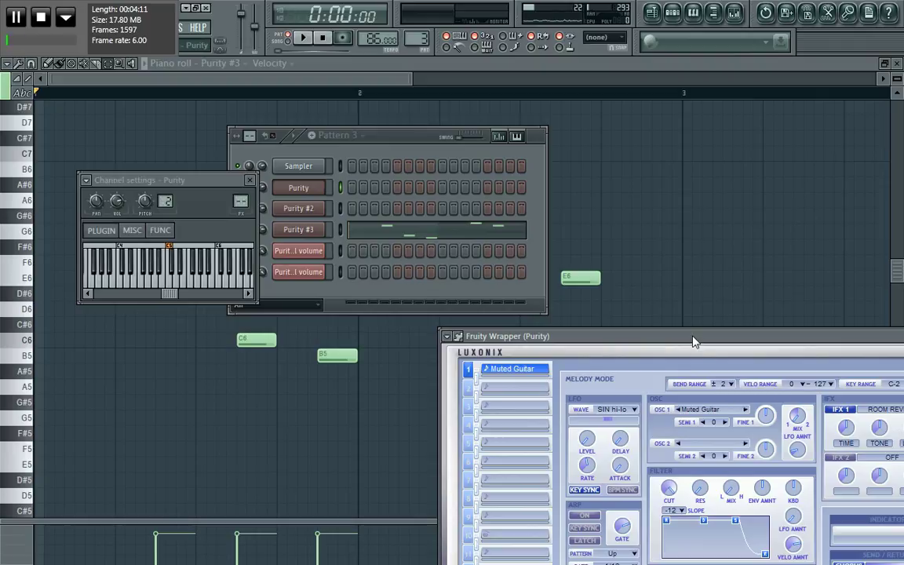
pyautogui.moveTo(692, 343); pyautogui.dragTo(470, 153)
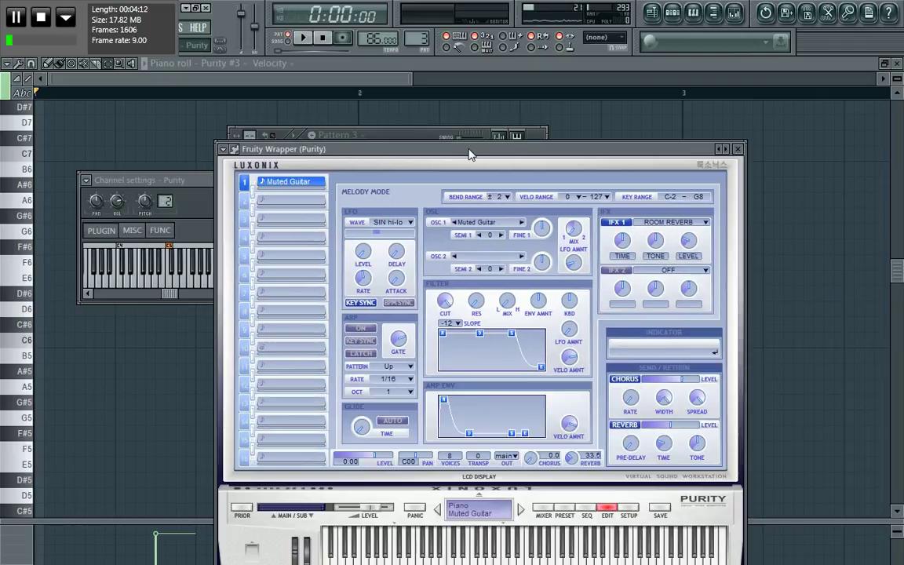
pyautogui.click(410, 138)
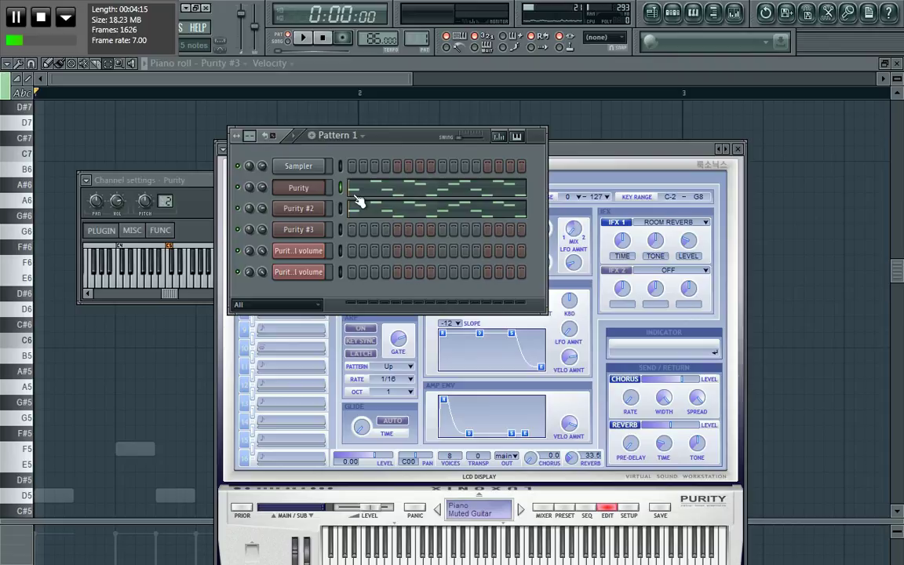
pyautogui.press('space')
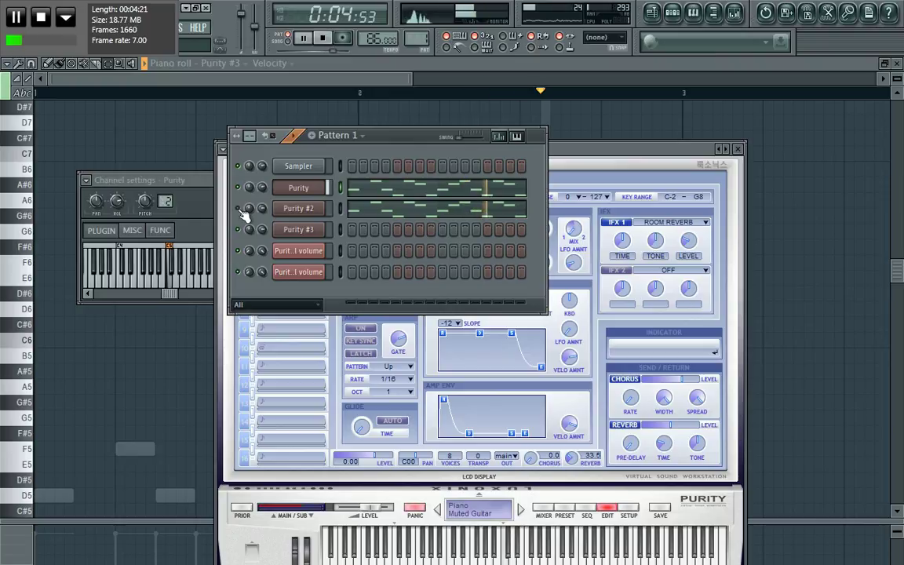
pyautogui.press('space')
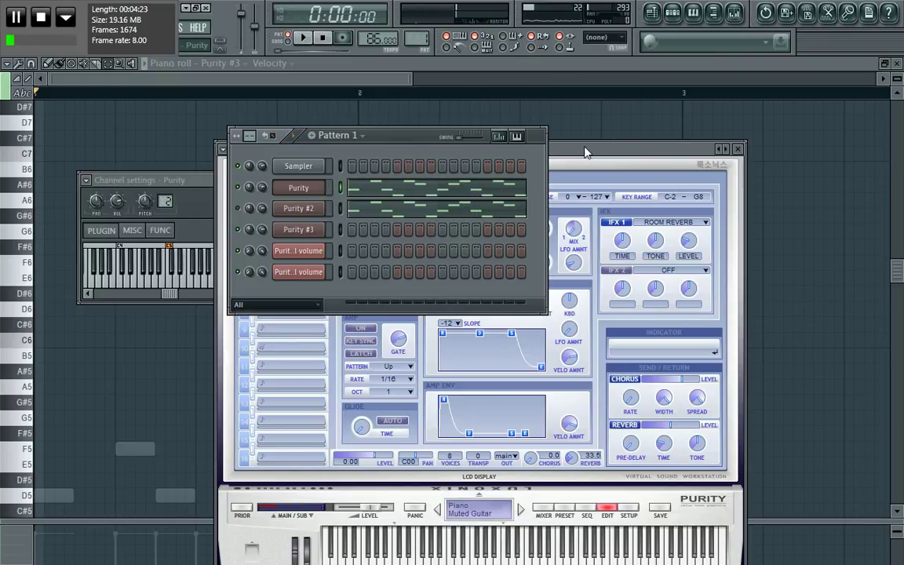
pyautogui.click(298, 187)
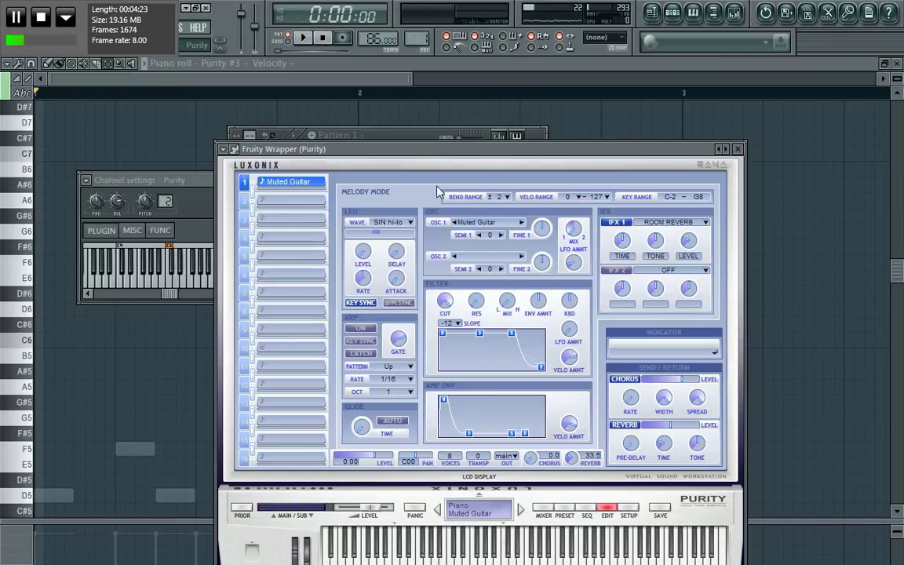
pyautogui.click(564, 508)
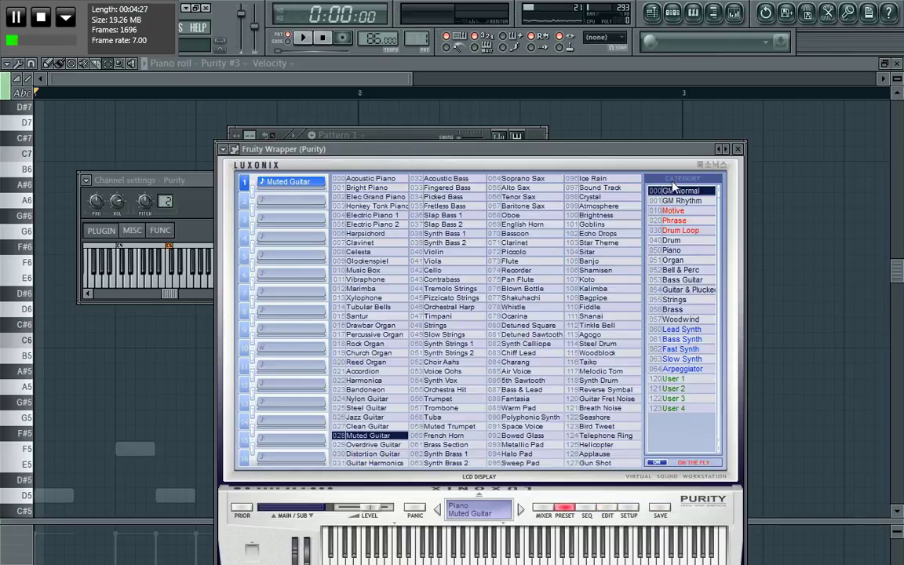
pyautogui.click(608, 510)
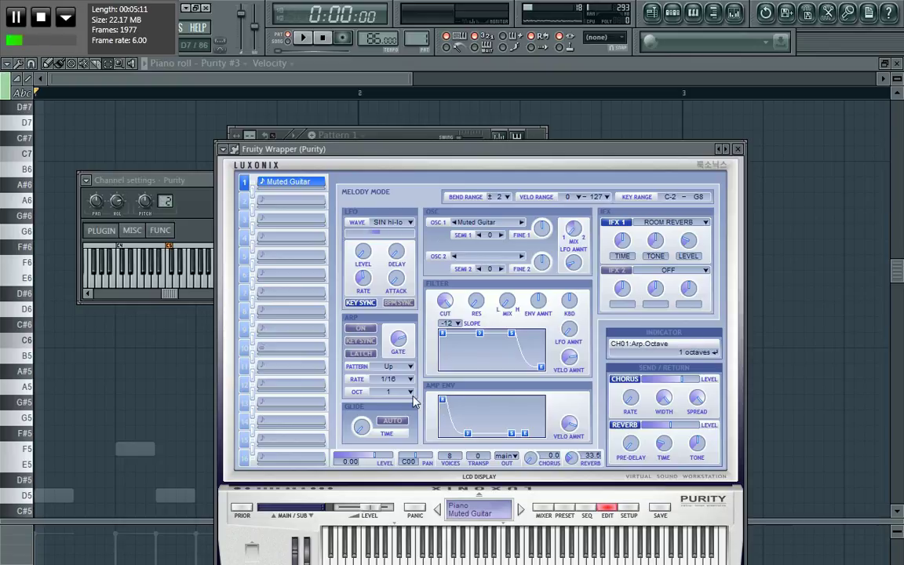
# Step: Adjust the Purity AMP envelope attack to roughly 0.029 seconds while listening to playback
pyautogui.press('space')
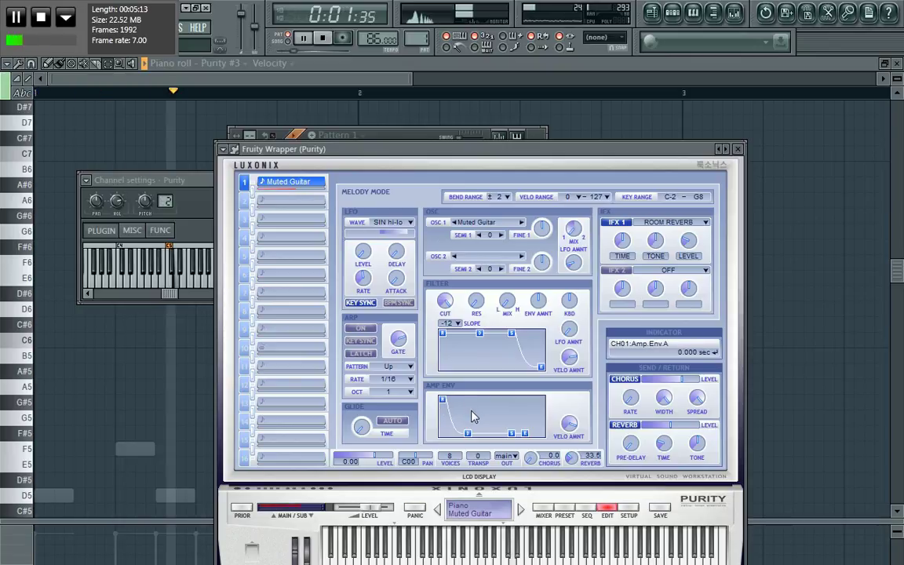
pyautogui.moveTo(443, 405)
pyautogui.mouseDown()
pyautogui.moveTo(457, 402)
pyautogui.moveTo(443, 404)
pyautogui.mouseUp()
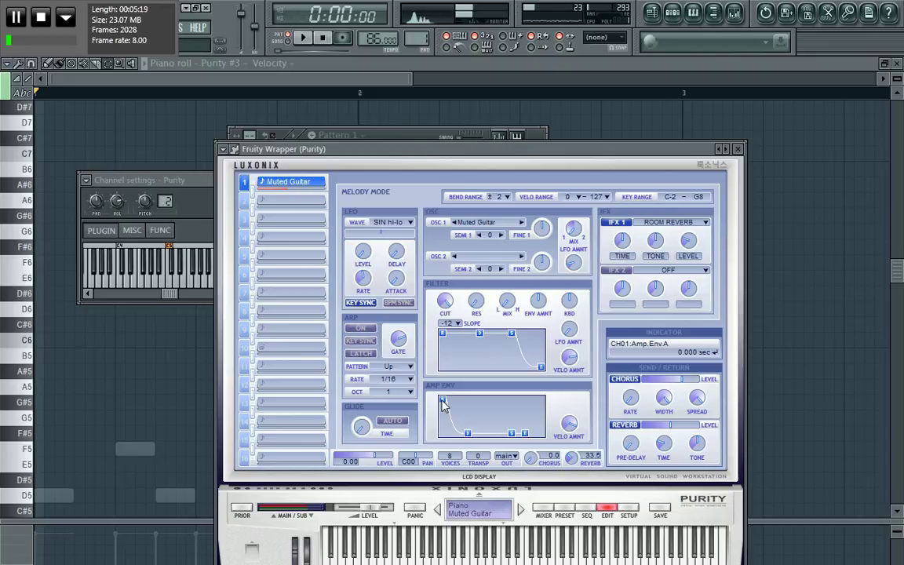
pyautogui.press('space')
pyautogui.moveTo(443, 404); pyautogui.dragTo(445, 405)
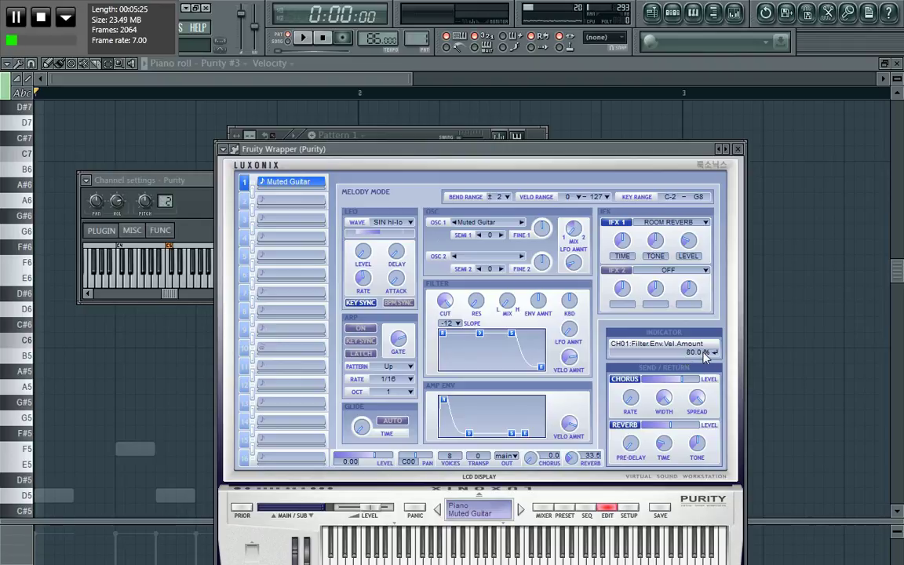
pyautogui.click(399, 140)
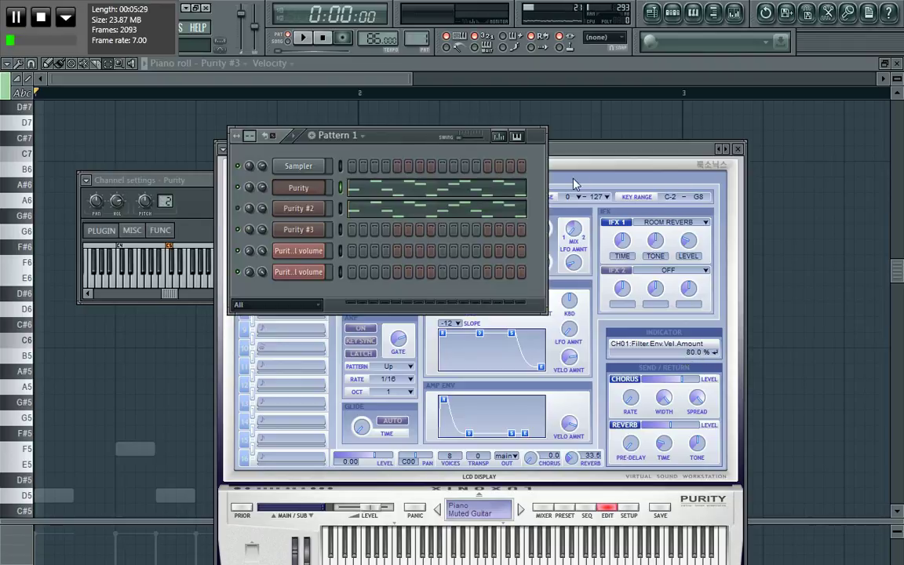
# Step: Open the Purity #2 instrument, confirm its Echo Drops preset, and move the window aside
pyautogui.click(301, 212)
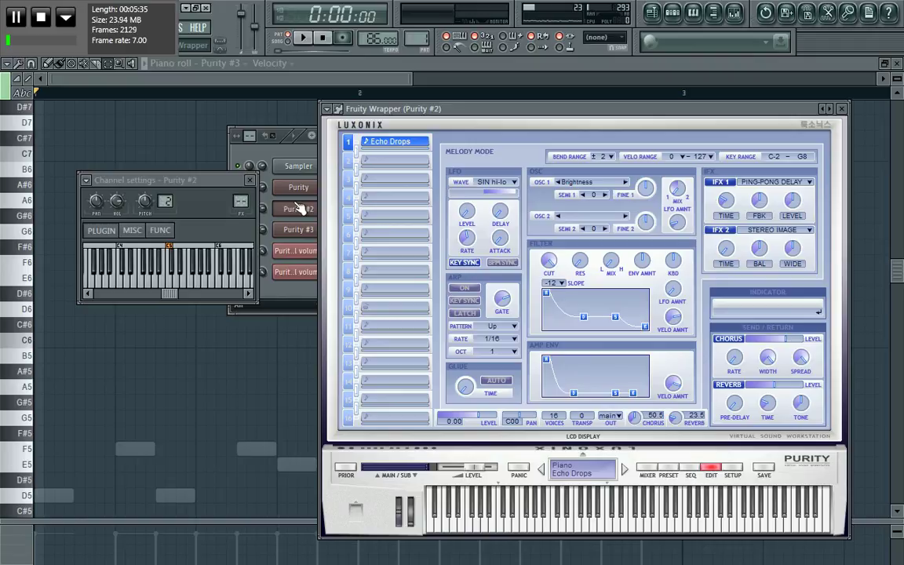
pyautogui.moveTo(773, 468); pyautogui.dragTo(667, 479)
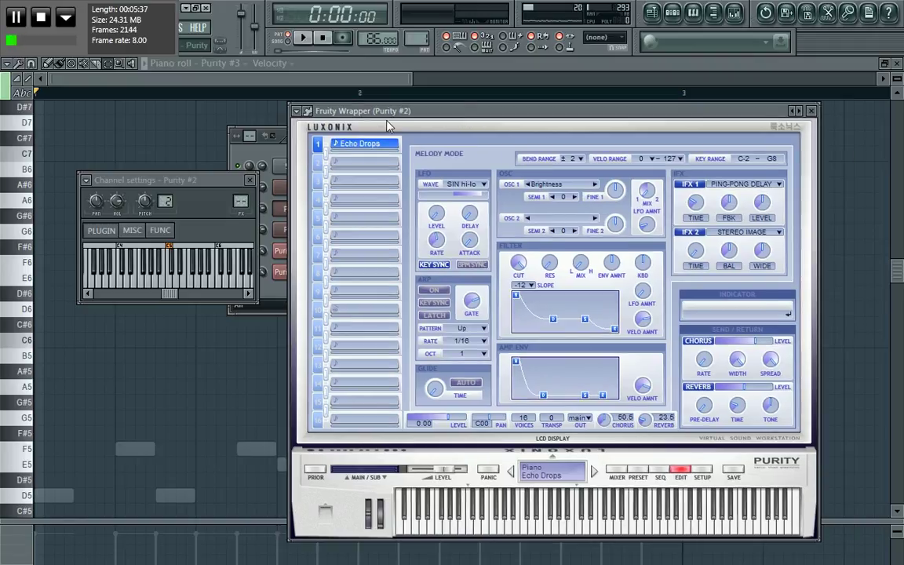
pyautogui.click(563, 479)
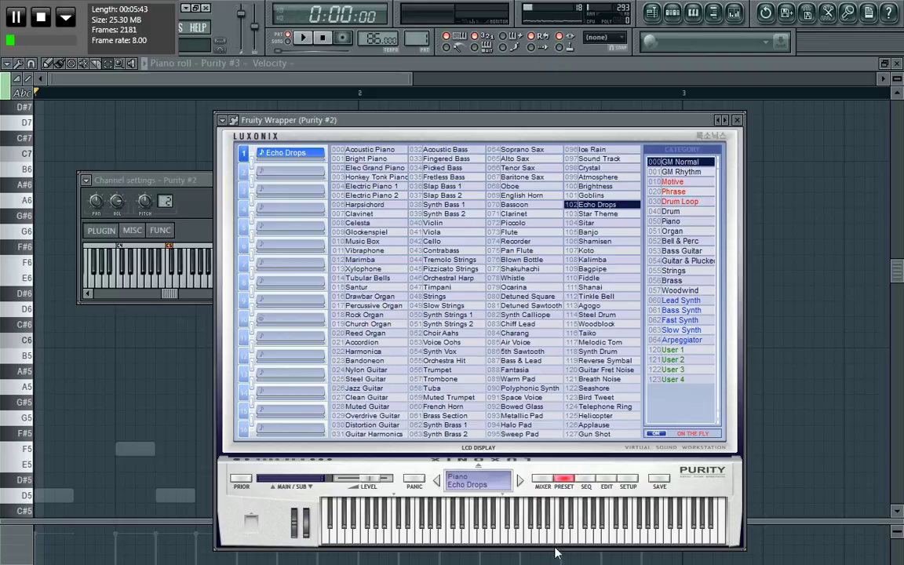
pyautogui.click(607, 480)
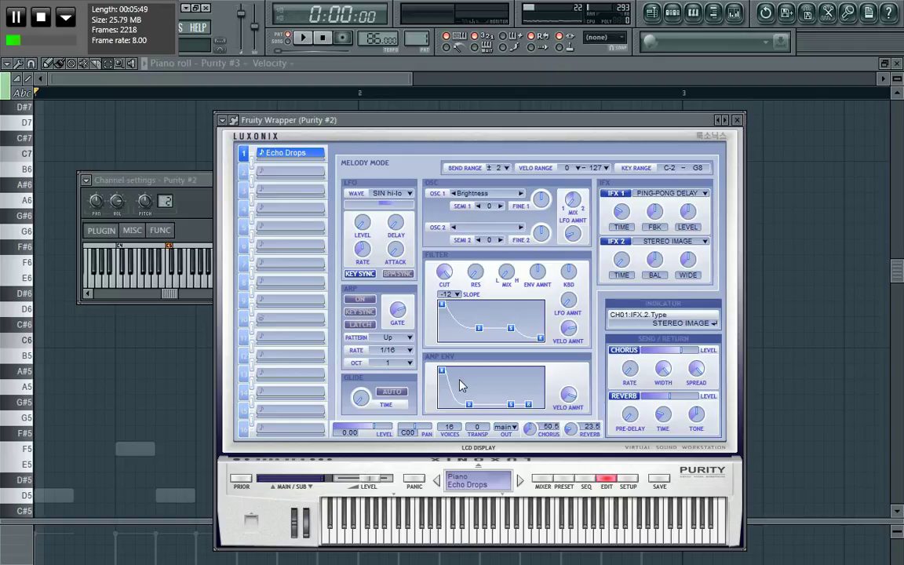
pyautogui.moveTo(416, 120); pyautogui.dragTo(429, 191)
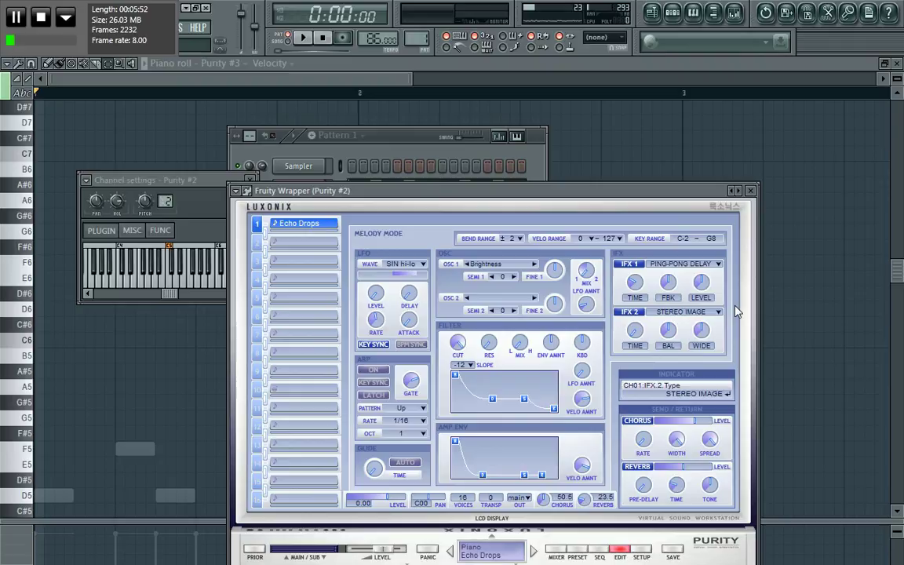
# Step: Compare the Purity and Purity #2 channels' cut group settings on the MISC tab
pyautogui.click(750, 191)
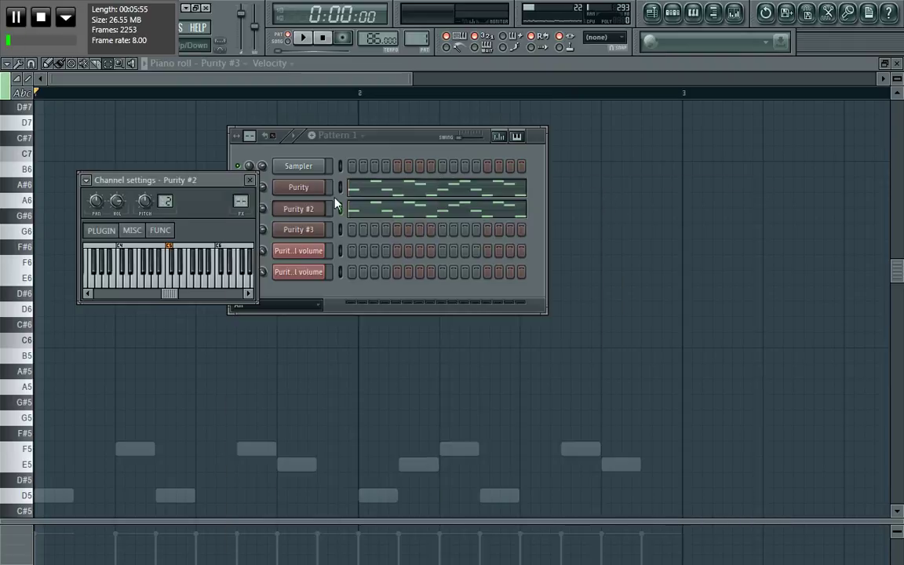
pyautogui.click(313, 209)
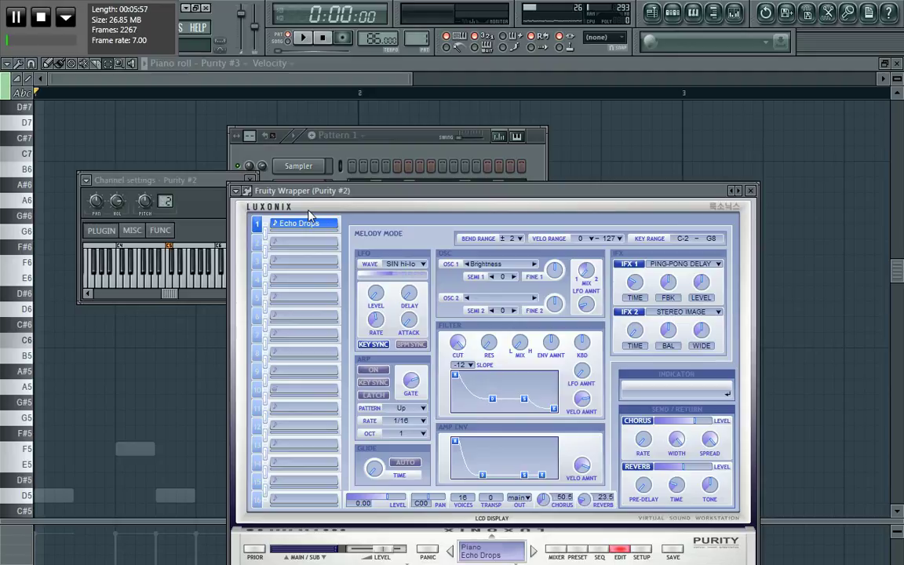
pyautogui.click(349, 157)
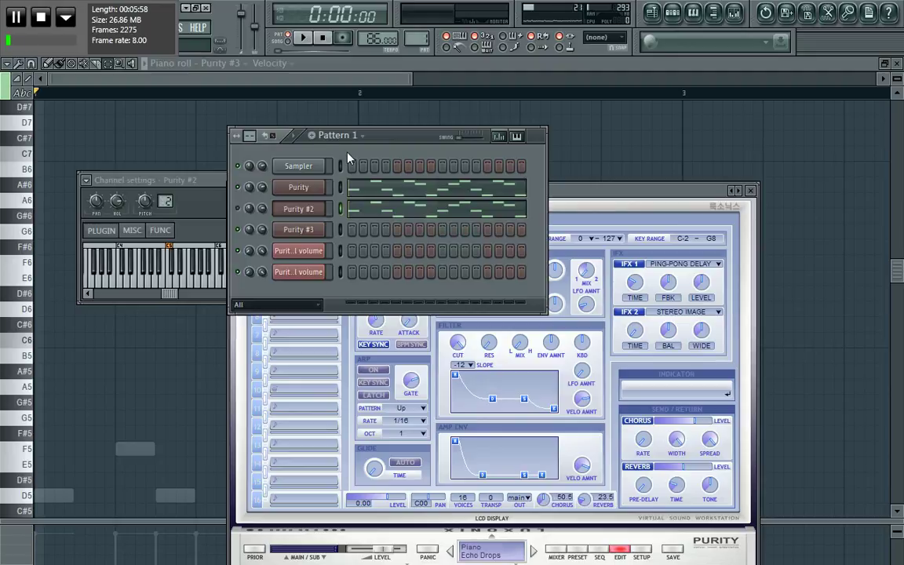
pyautogui.click(132, 229)
pyautogui.click(311, 189)
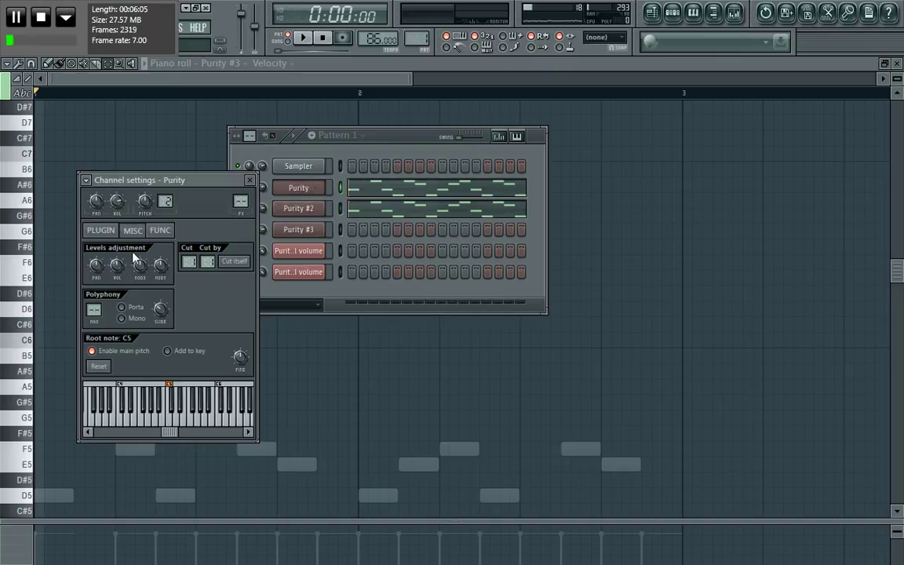
pyautogui.click(305, 208)
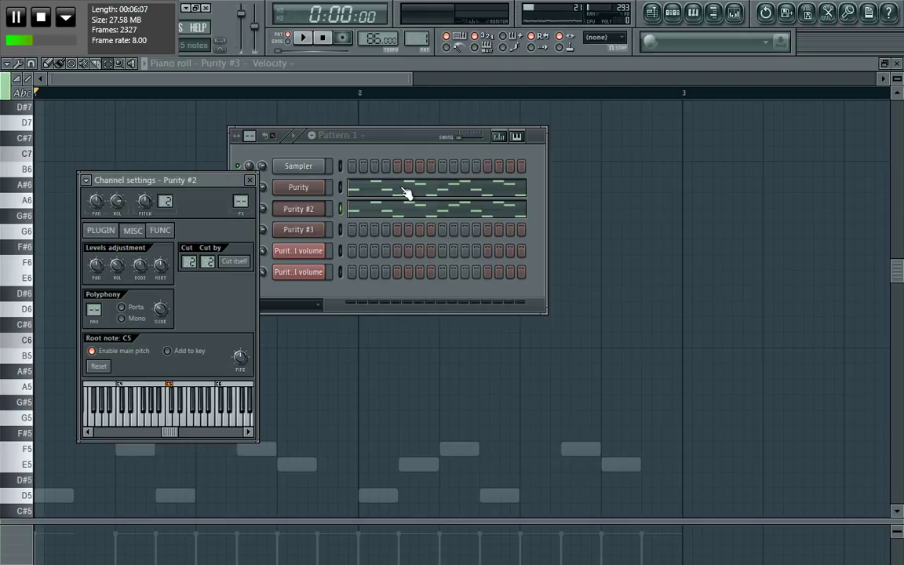
pyautogui.click(102, 232)
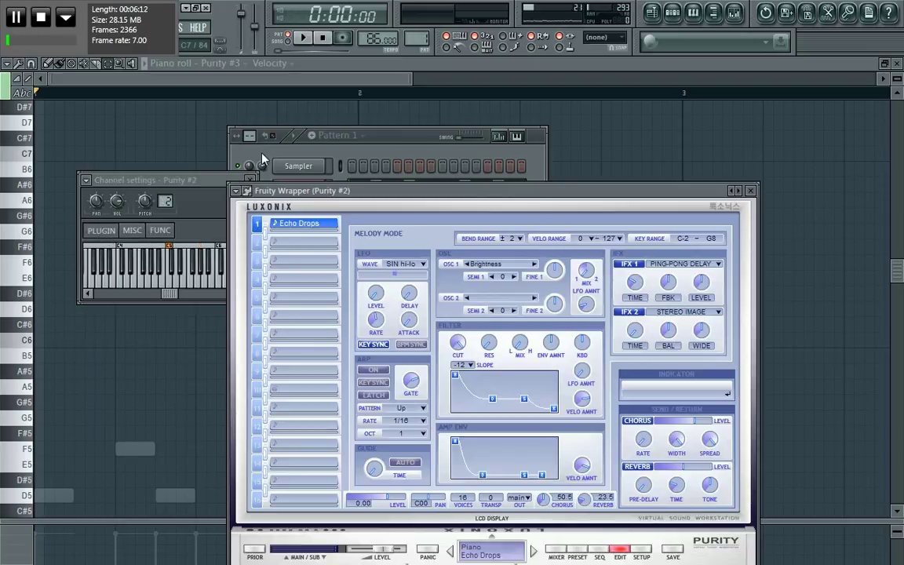
pyautogui.click(235, 137)
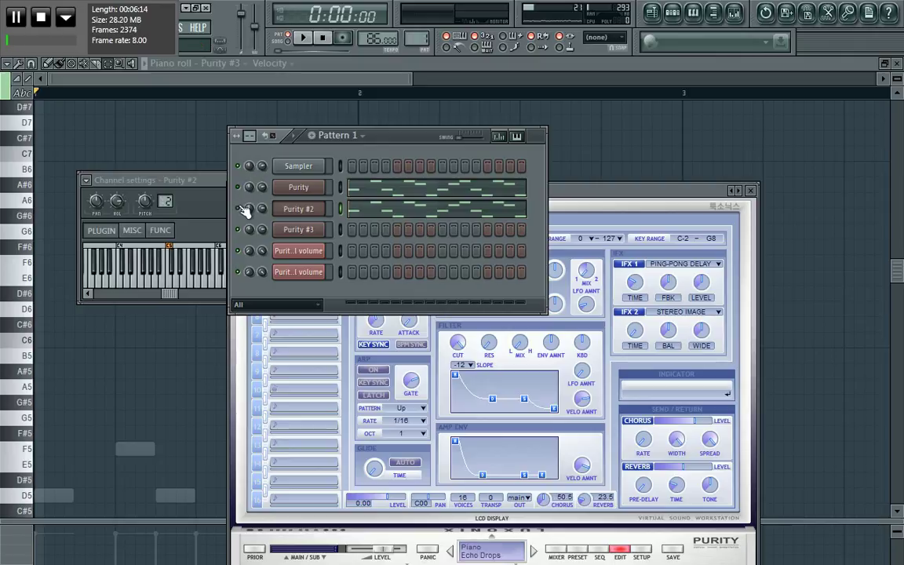
# Step: Preview Pattern 1, then switch to Pattern 3 and open the Purity #3 channel settings
pyautogui.press('space')
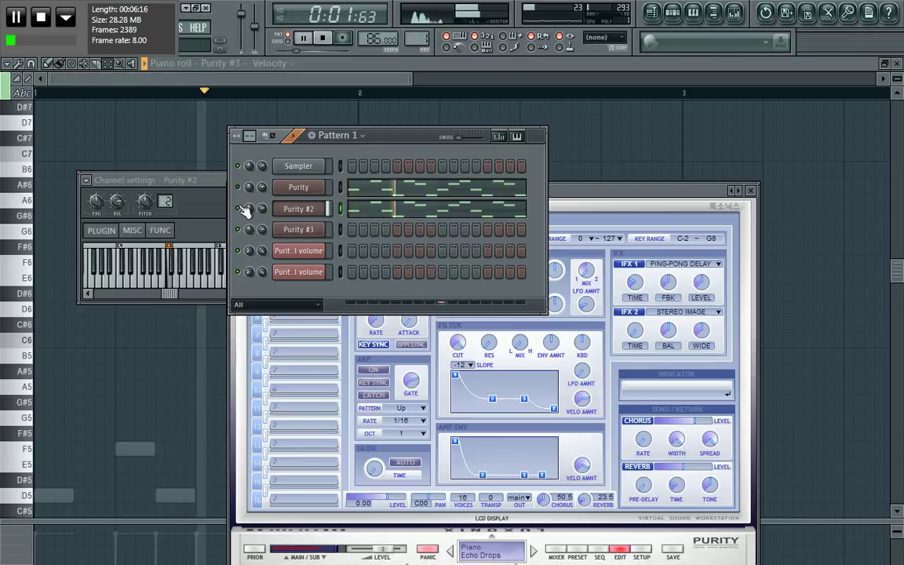
pyautogui.press('space')
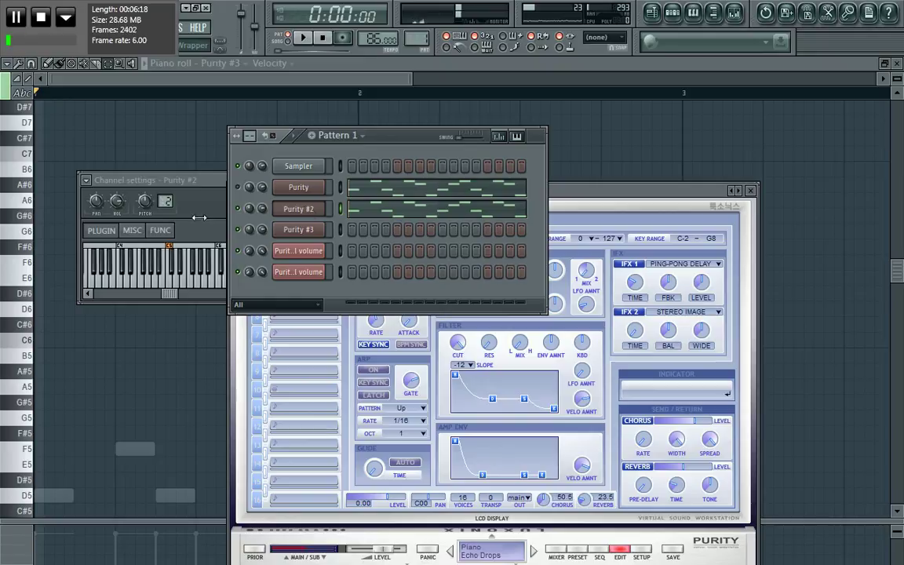
pyautogui.click(132, 230)
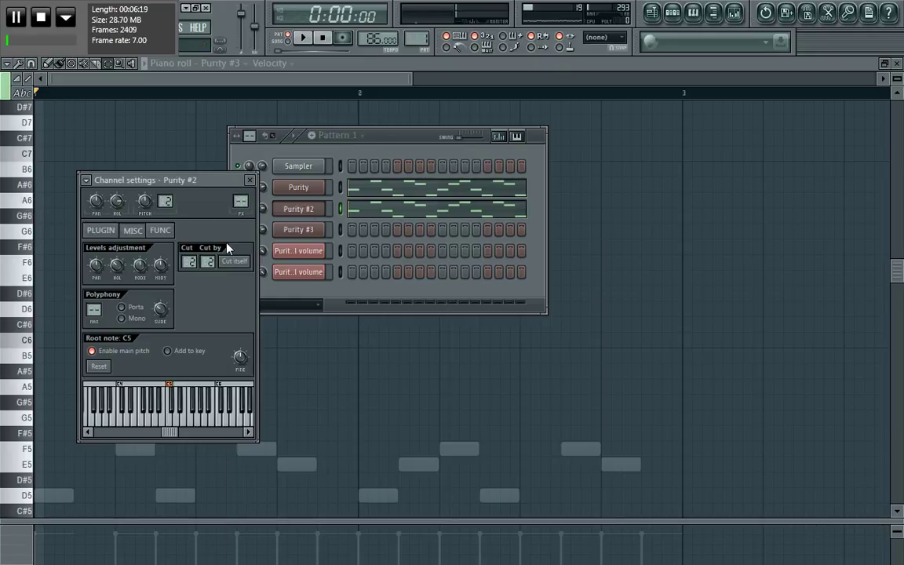
pyautogui.click(337, 297)
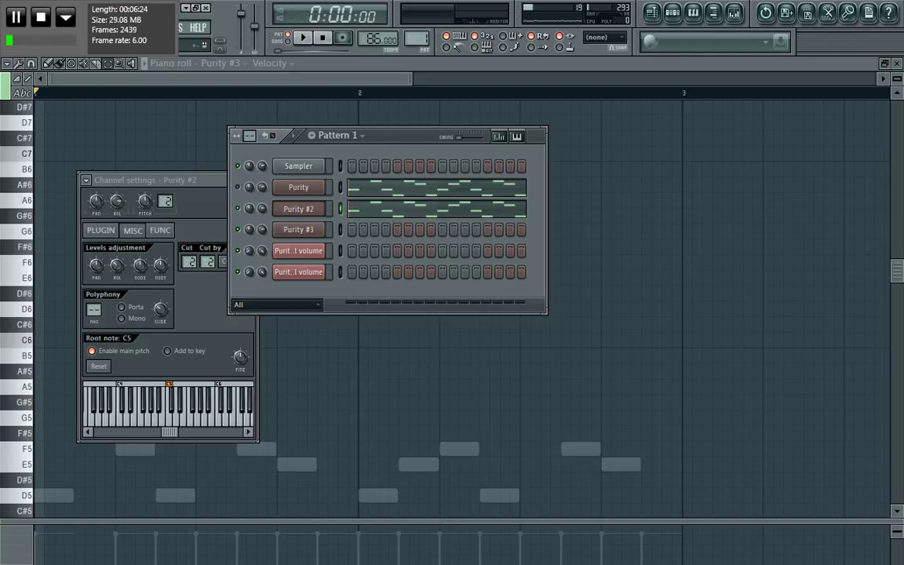
pyautogui.moveTo(421, 39); pyautogui.dragTo(421, 33)
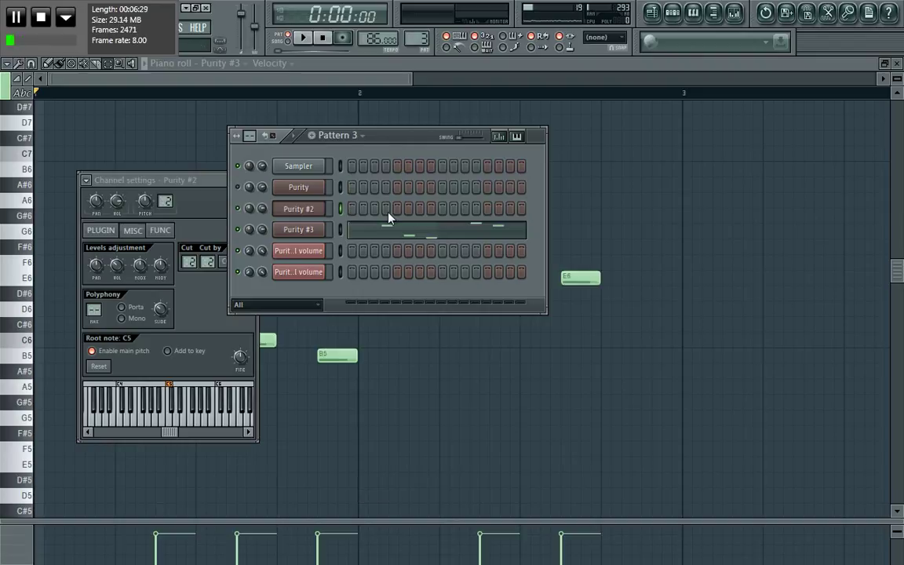
pyautogui.click(299, 229)
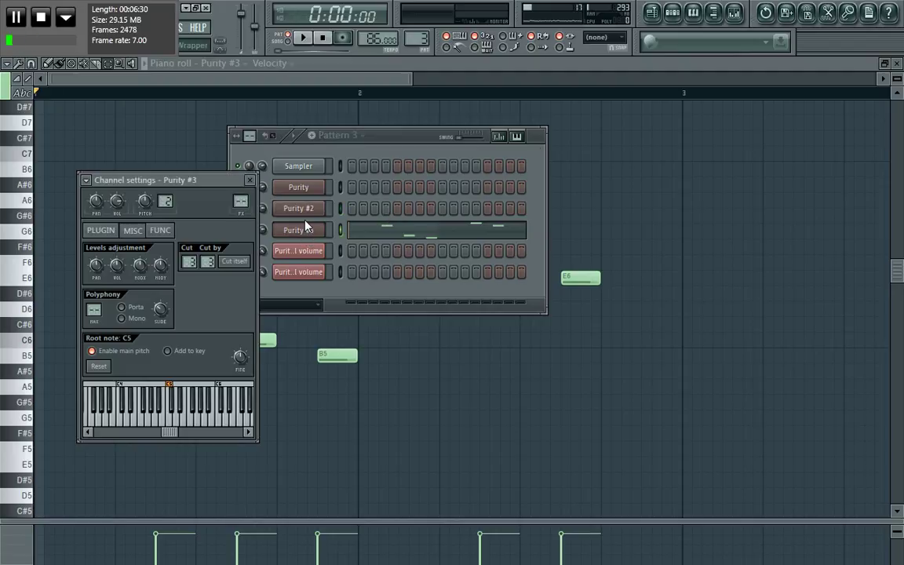
# Step: Open the Purity #3 instrument, select its Steel Drum layer, and check its preset list
pyautogui.click(240, 203)
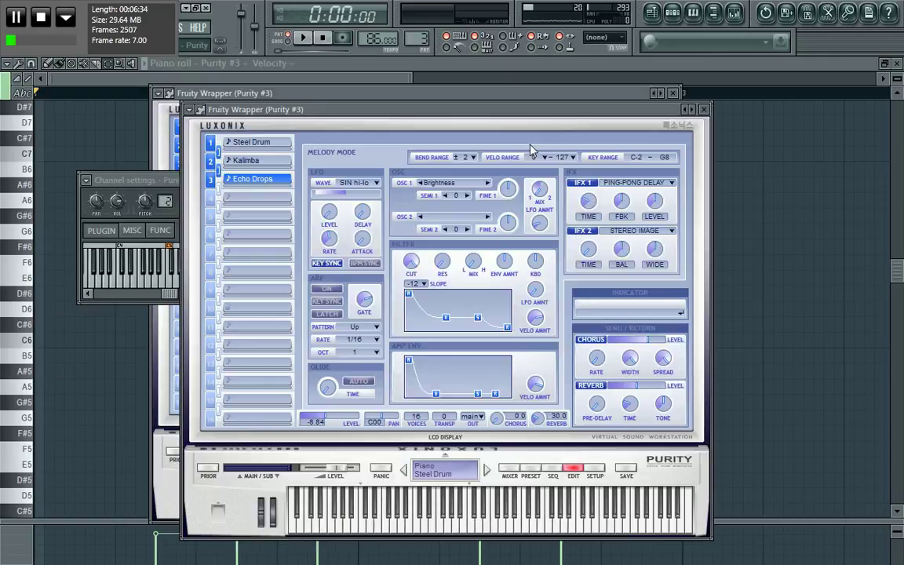
pyautogui.moveTo(330, 61)
pyautogui.mouseDown()
pyautogui.moveTo(530, 149)
pyautogui.moveTo(579, 129)
pyautogui.mouseUp()
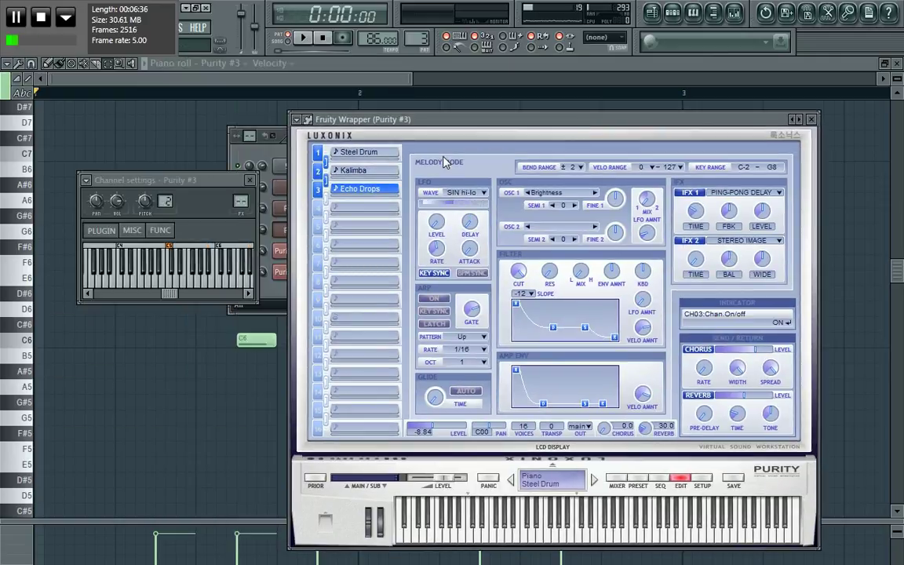
pyautogui.click(370, 154)
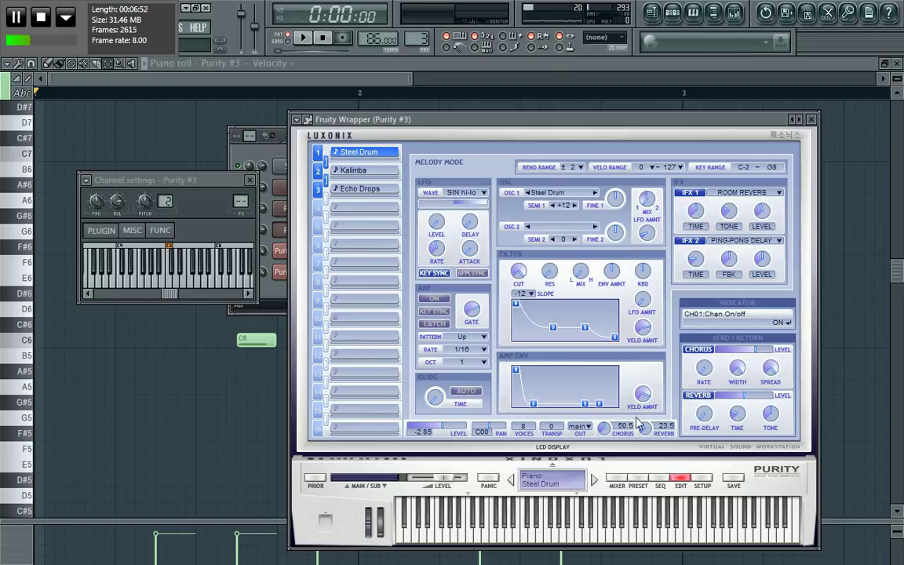
pyautogui.click(639, 481)
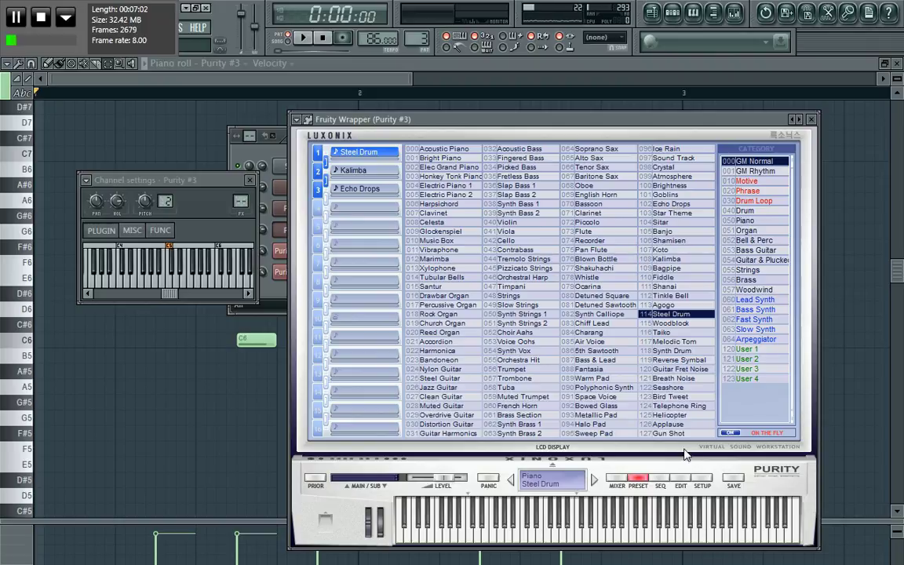
pyautogui.click(680, 481)
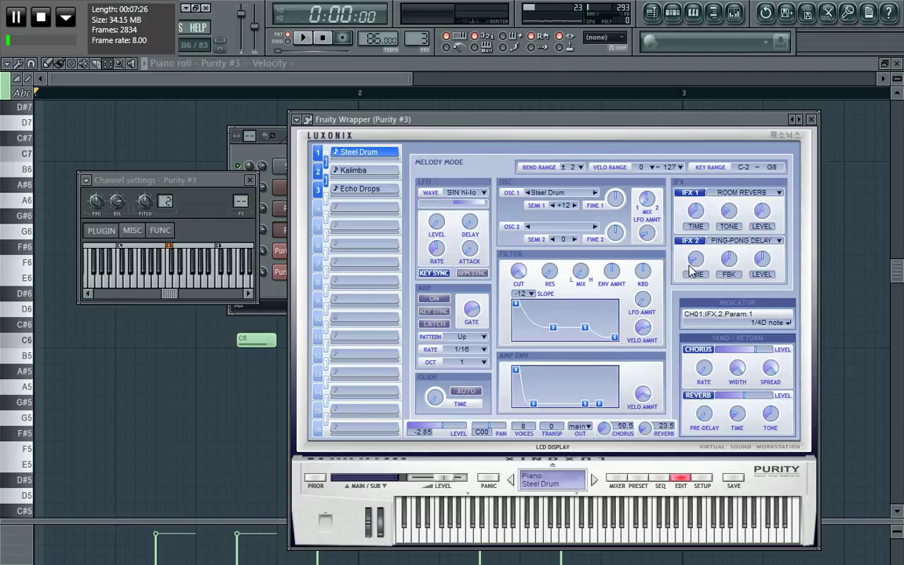
# Step: Try the Steel Drum transpose at 0, restore +12, then view the Kalimba and Echo Drops layers
pyautogui.click(561, 209)
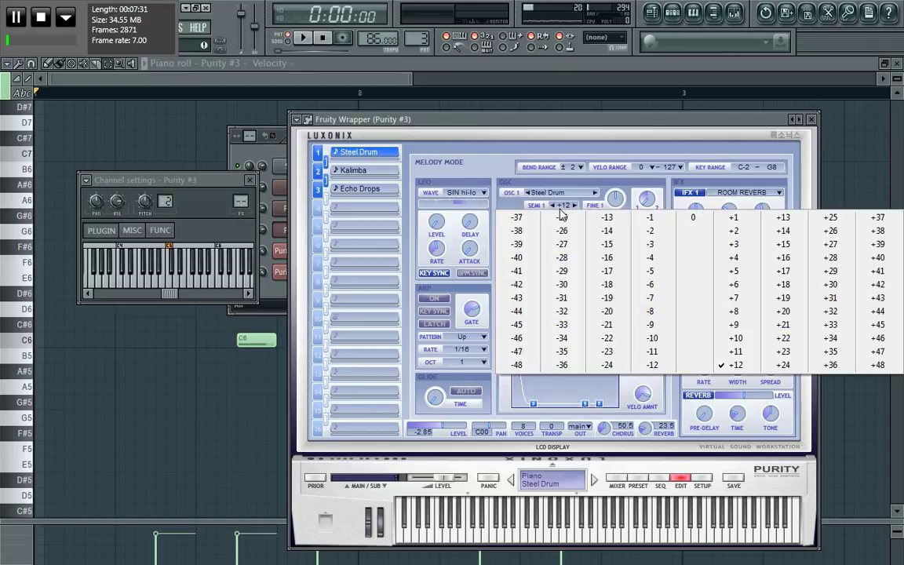
pyautogui.click(687, 219)
pyautogui.click(594, 209)
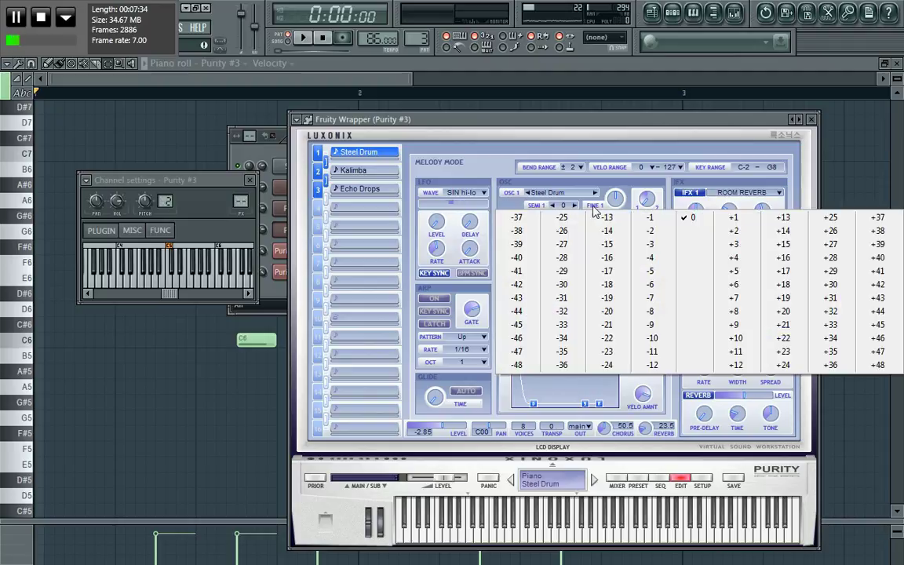
pyautogui.click(726, 366)
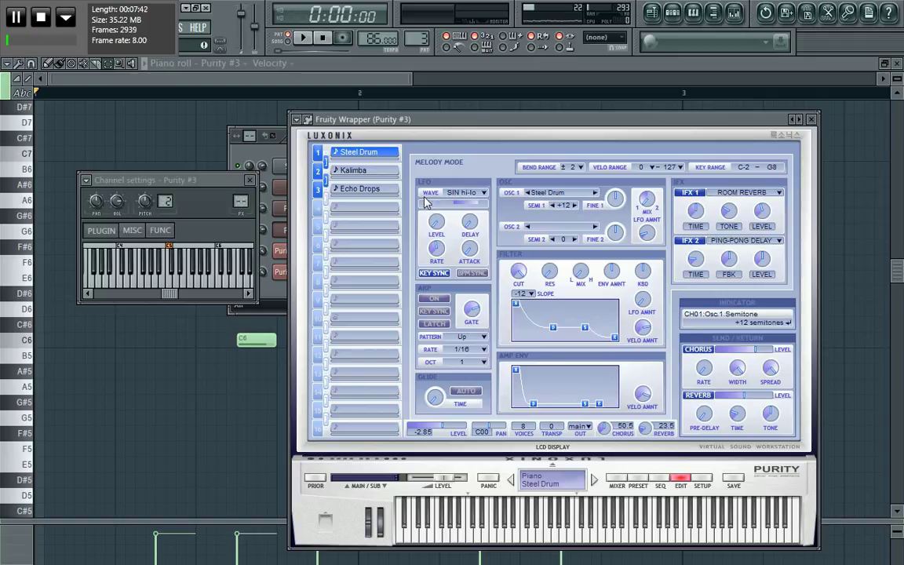
pyautogui.click(366, 174)
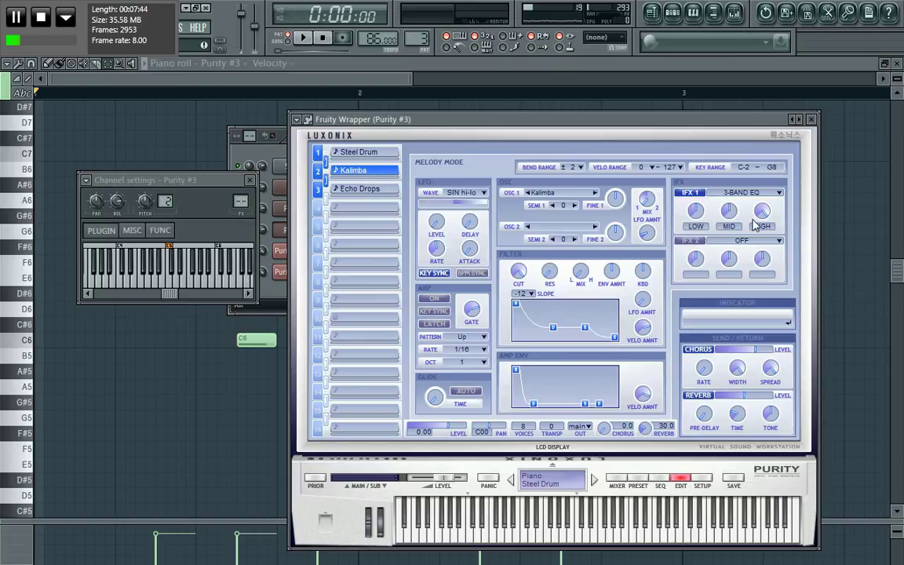
pyautogui.click(357, 188)
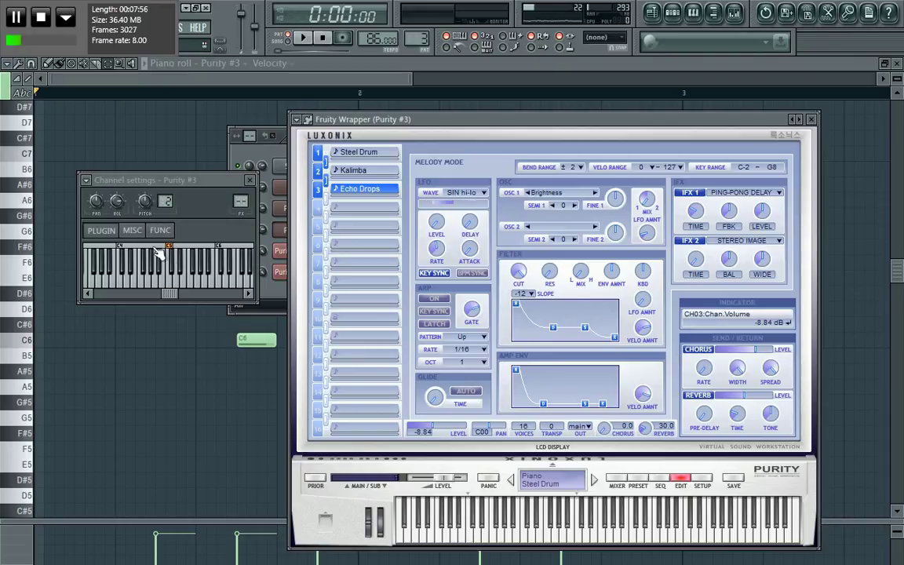
# Step: Switch between the instrument editor and channel settings, ending on levels, polyphony and root-note settings
pyautogui.click(128, 229)
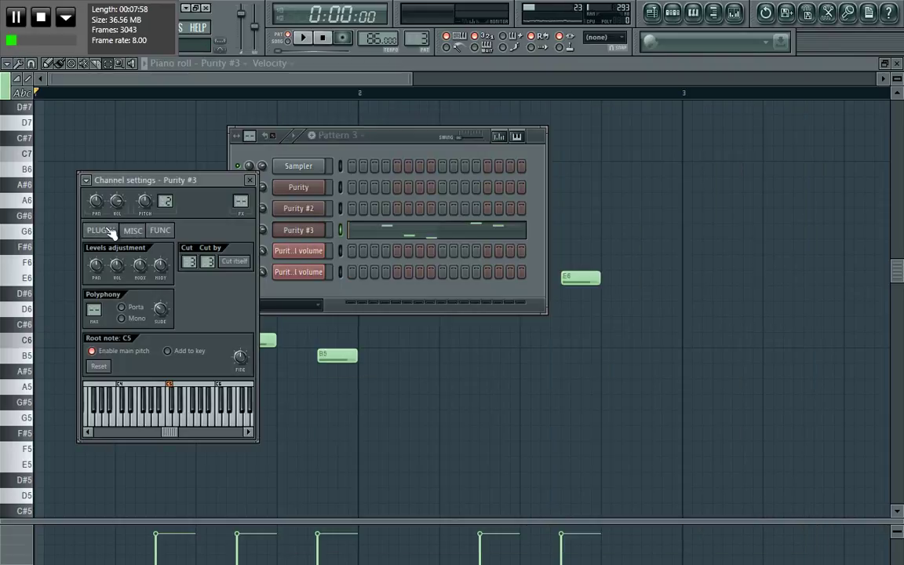
pyautogui.click(111, 232)
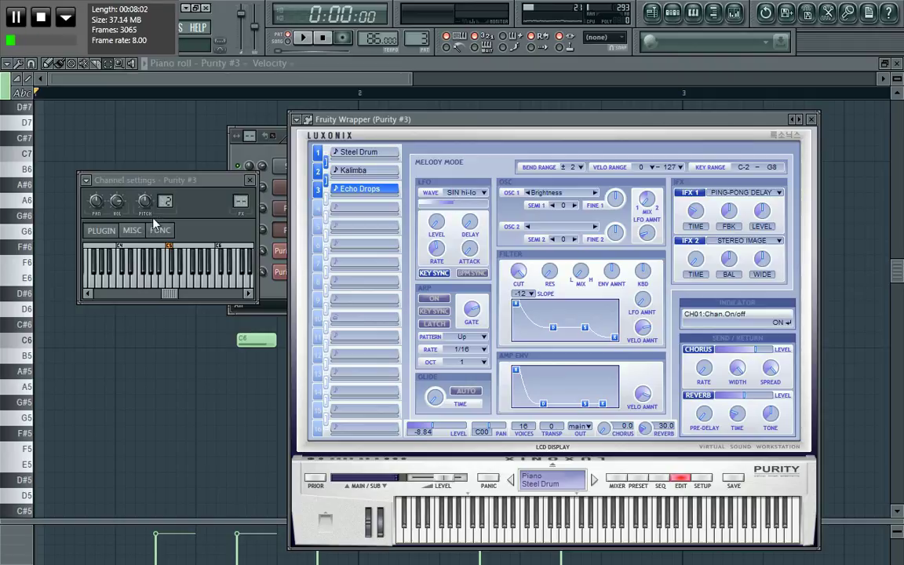
pyautogui.click(130, 230)
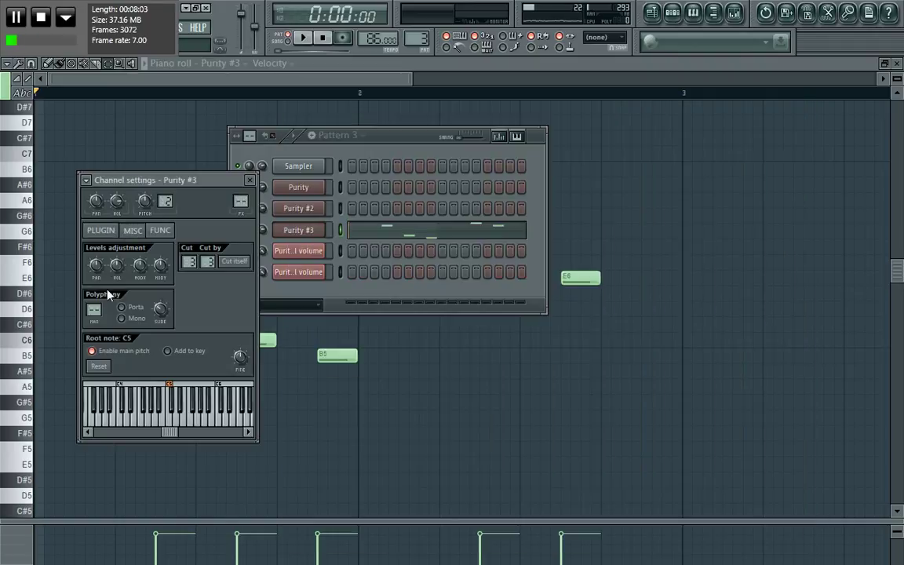
pyautogui.click(97, 230)
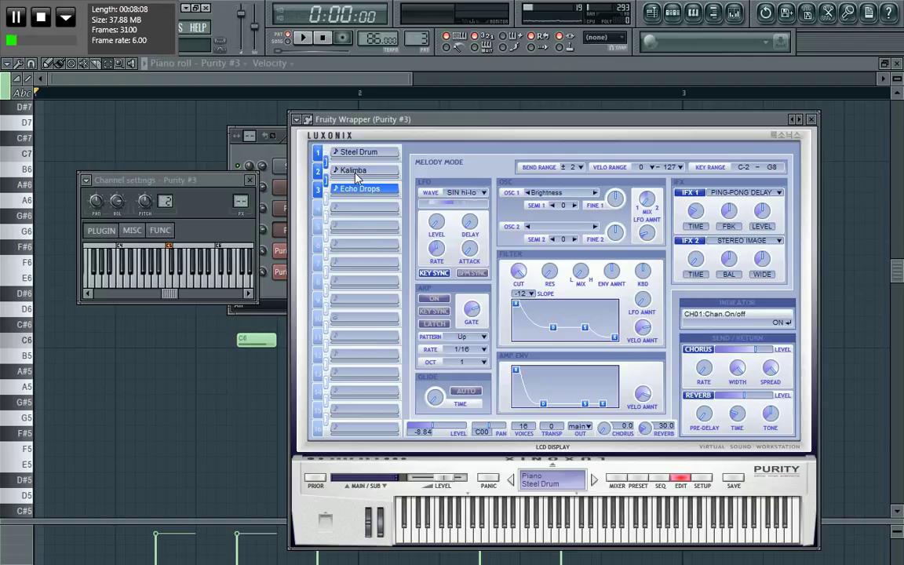
pyautogui.click(383, 190)
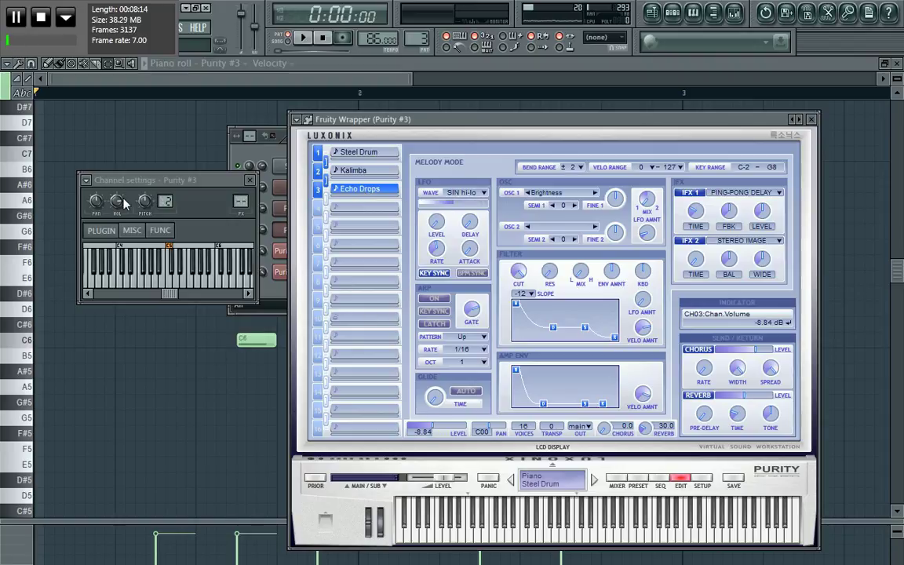
pyautogui.click(131, 230)
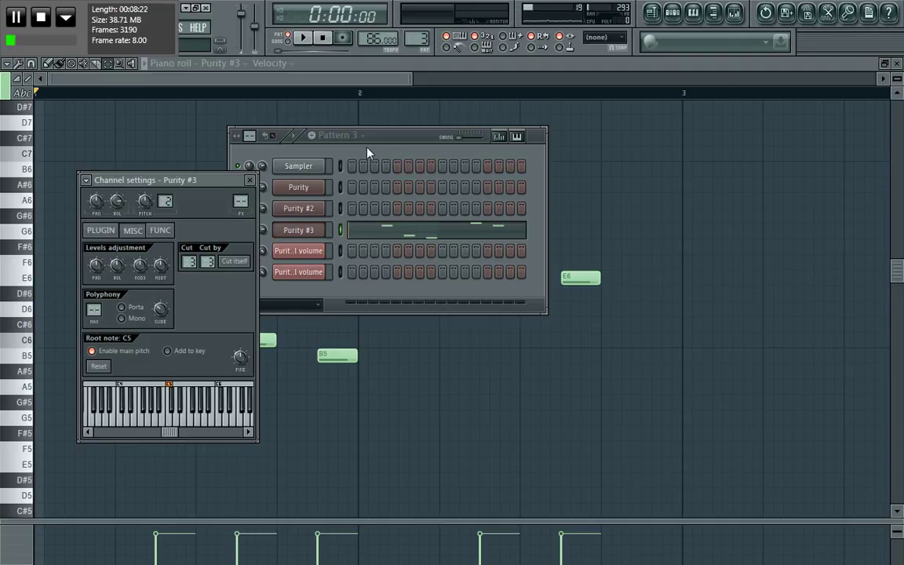
# Step: Show the Purity #3 melody maximized in the piano roll, zoomed out to show every note
pyautogui.click(249, 180)
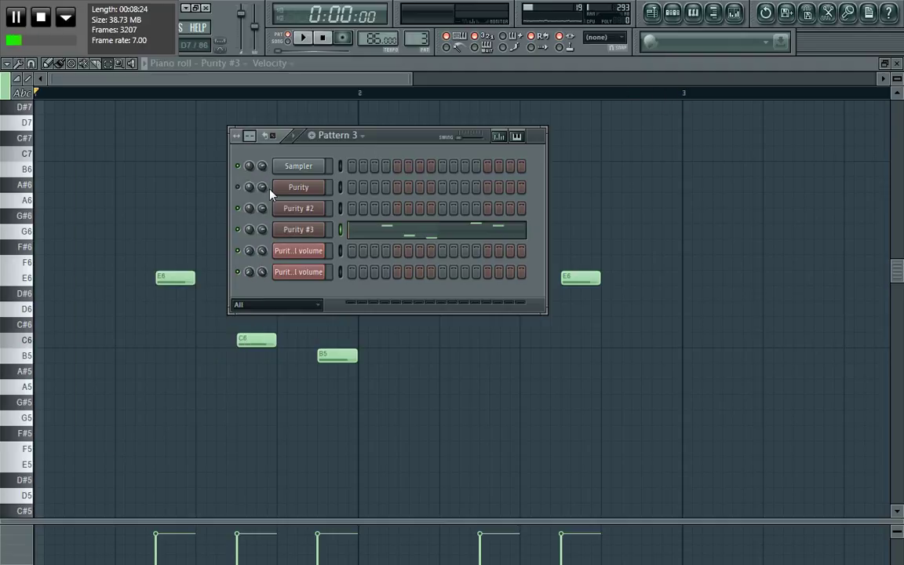
pyautogui.click(312, 187)
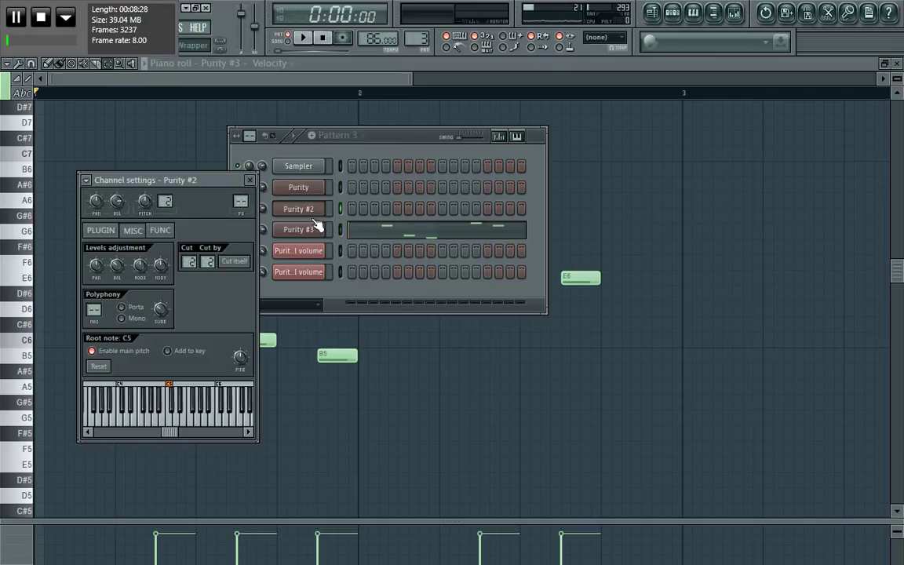
pyautogui.click(314, 230)
pyautogui.click(408, 239)
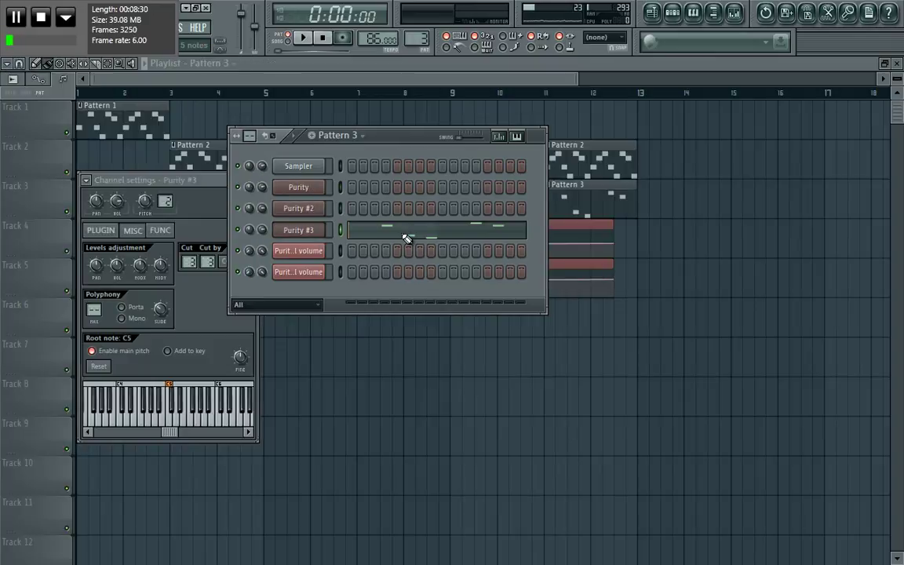
pyautogui.moveTo(163, 81); pyautogui.dragTo(141, 286)
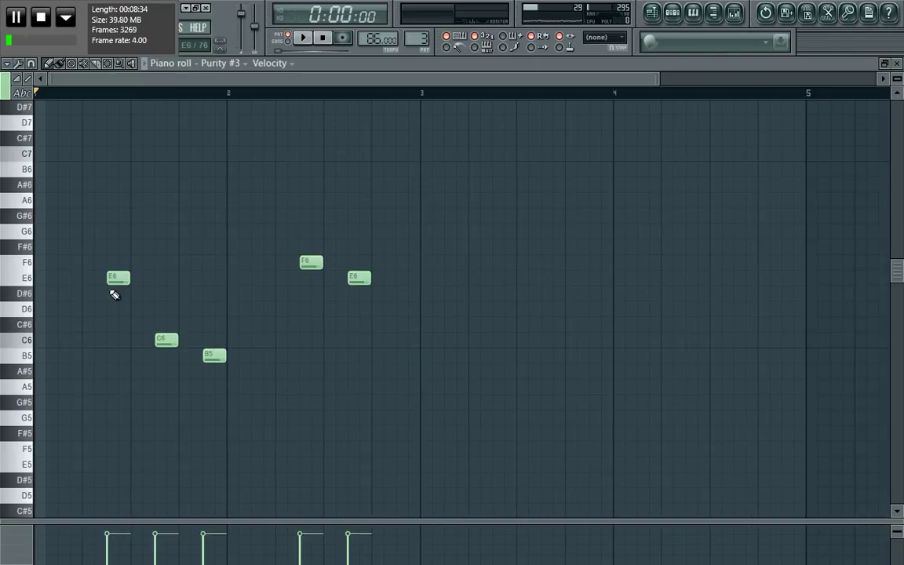
pyautogui.click(669, 19)
# Step: Play the whole arrangement in Song mode from the playlist, stopping at the end
pyautogui.press('F5')
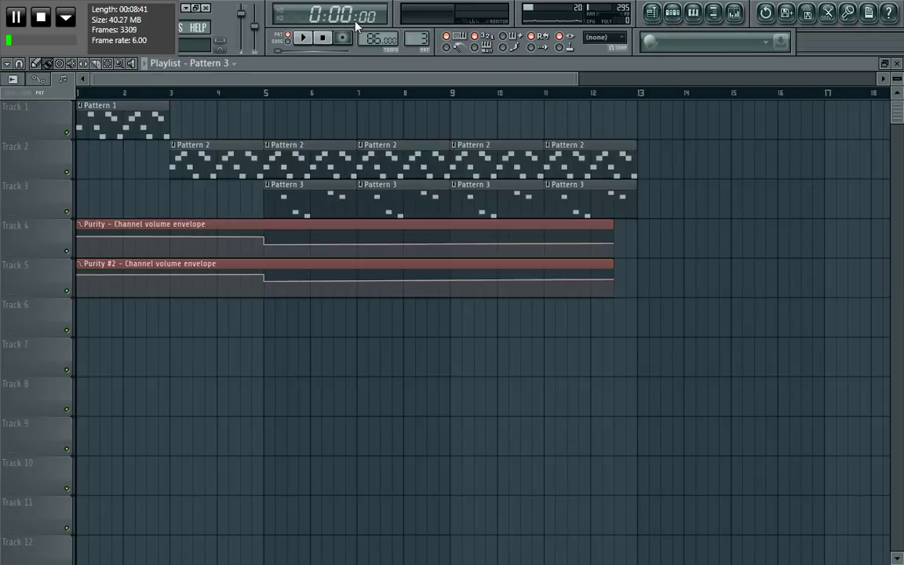
pyautogui.click(288, 43)
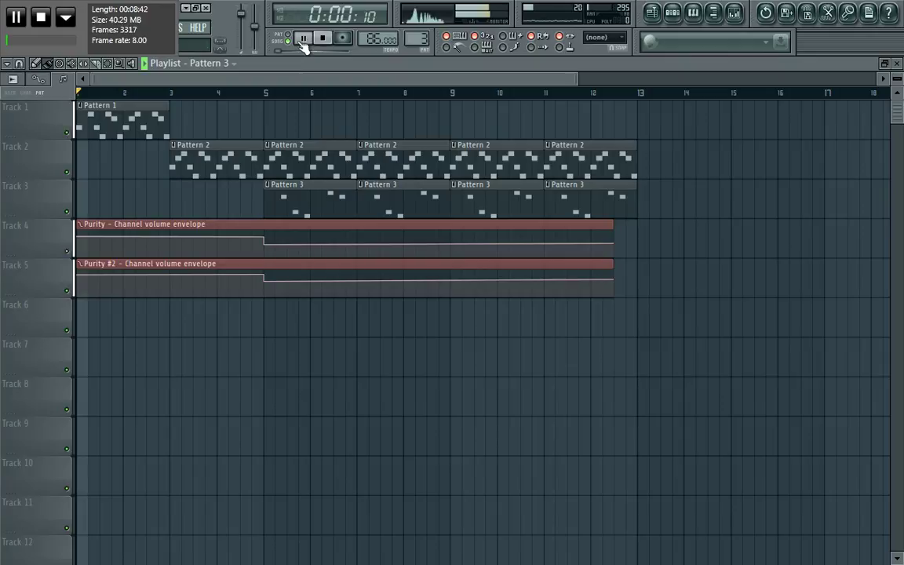
pyautogui.click(678, 22)
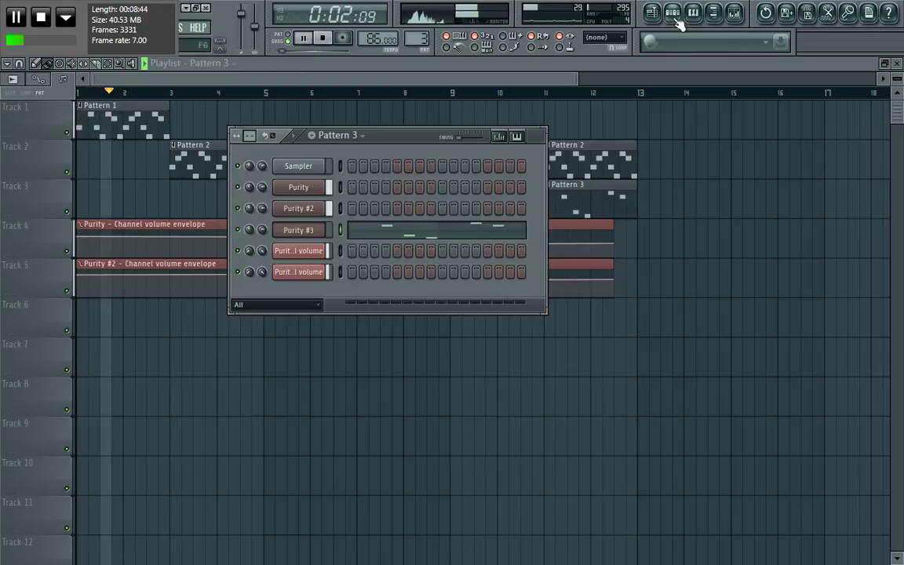
pyautogui.click(678, 21)
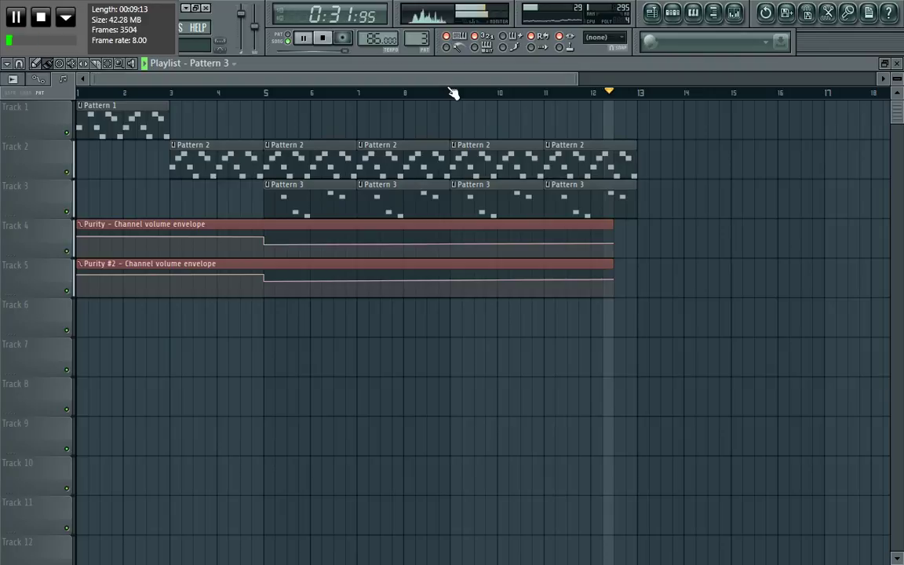
pyautogui.press('space')
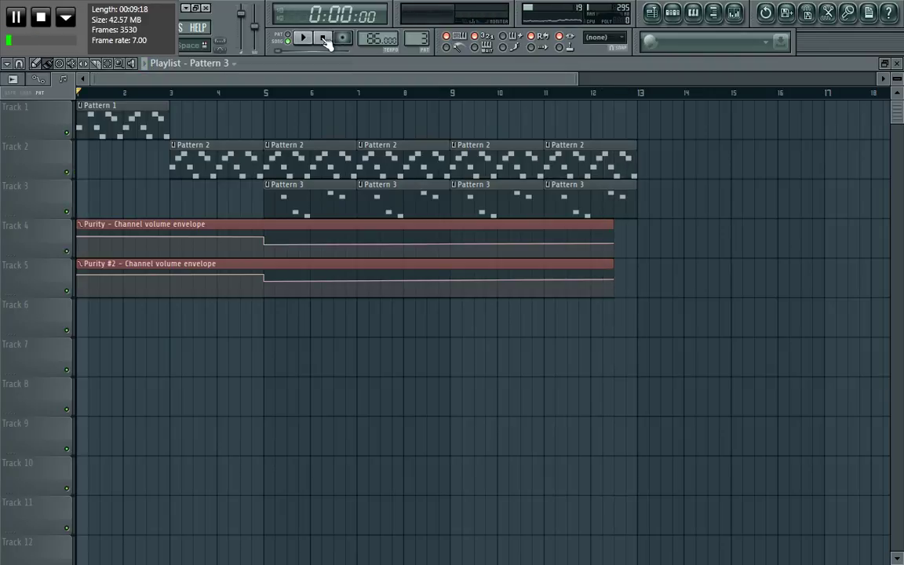
# Step: Switch the channel rack to Pattern 1 and reposition its window
pyautogui.click(675, 17)
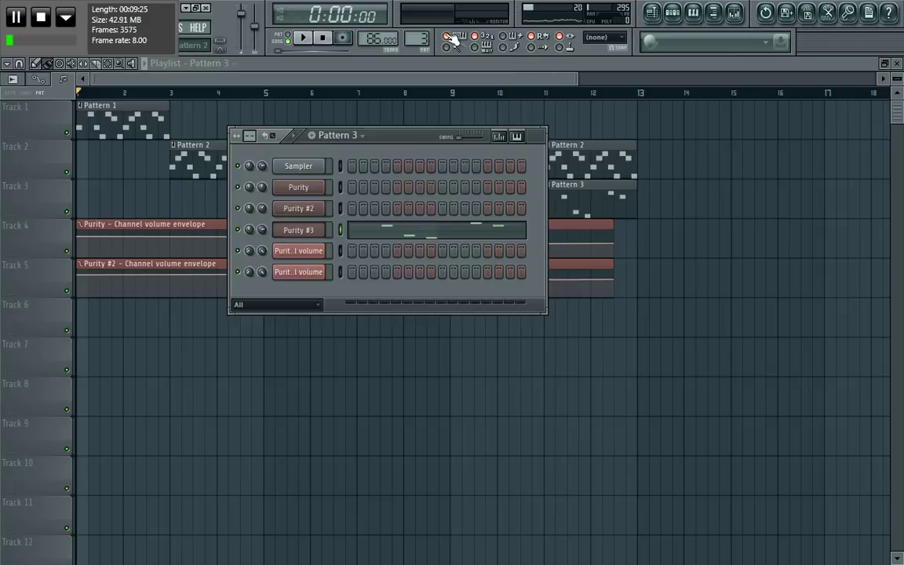
pyautogui.moveTo(416, 38); pyautogui.dragTo(422, 79)
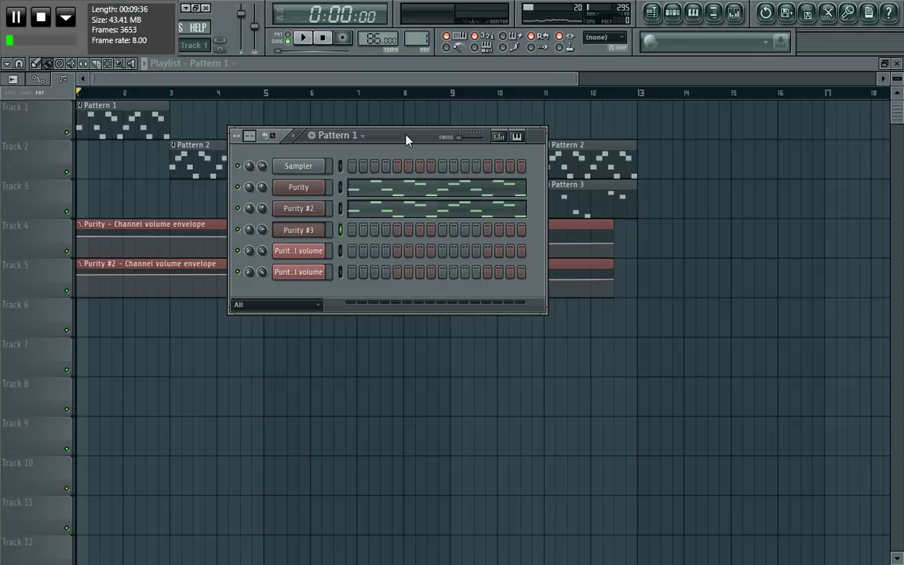
pyautogui.moveTo(406, 140); pyautogui.dragTo(444, 116)
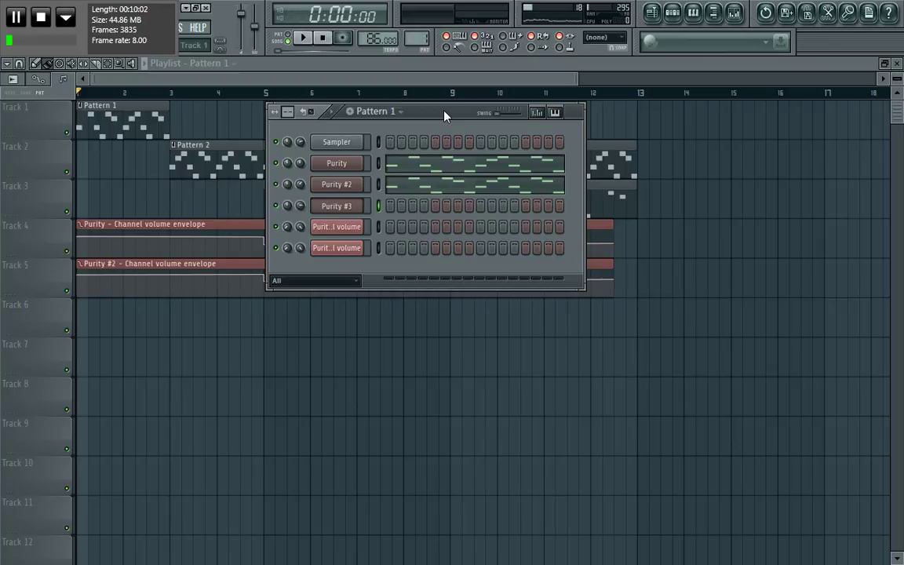
pyautogui.moveTo(444, 116)
pyautogui.mouseDown()
pyautogui.moveTo(455, 114)
pyautogui.moveTo(446, 114)
pyautogui.mouseUp()
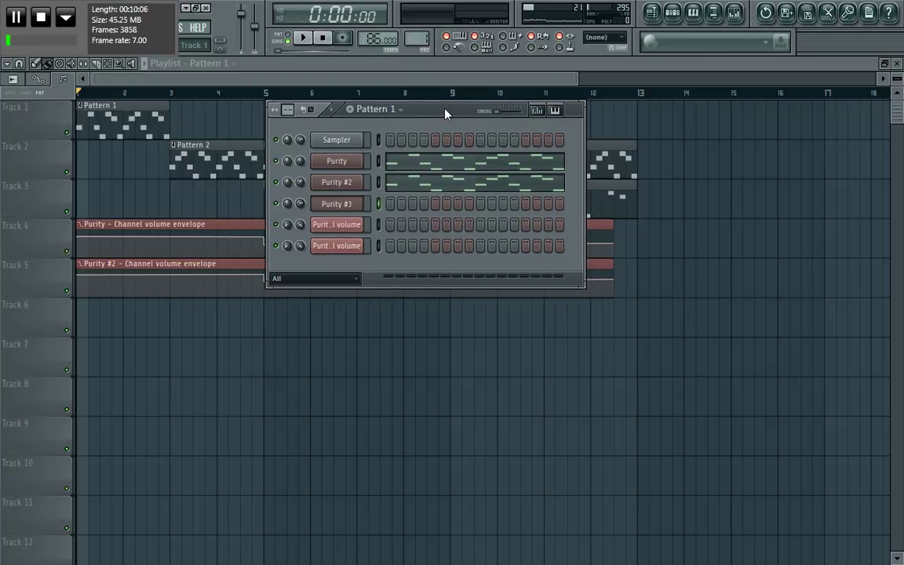